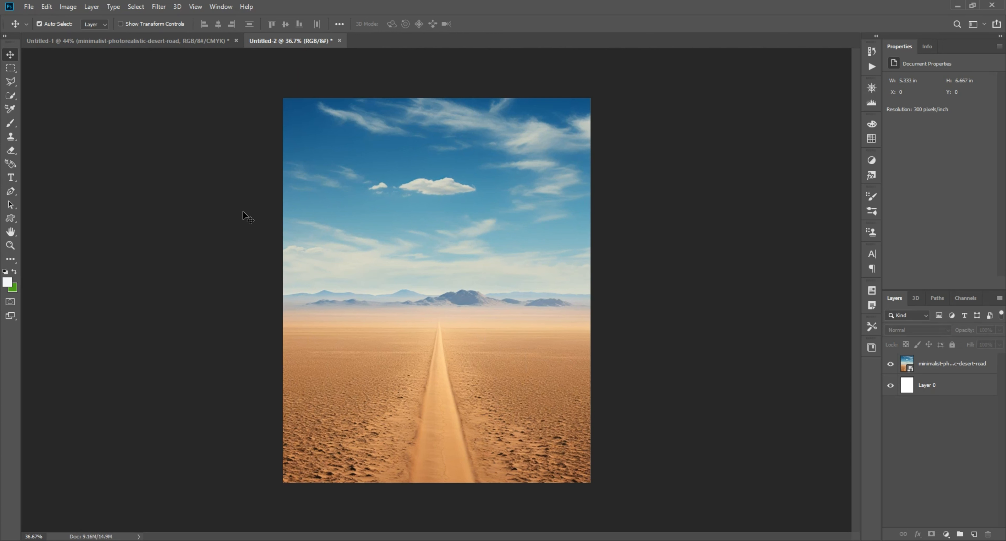
Add a Color Balance adjustment layer above the desert-road image and shift its midtone colours
click(945, 364)
click(945, 533)
click(948, 440)
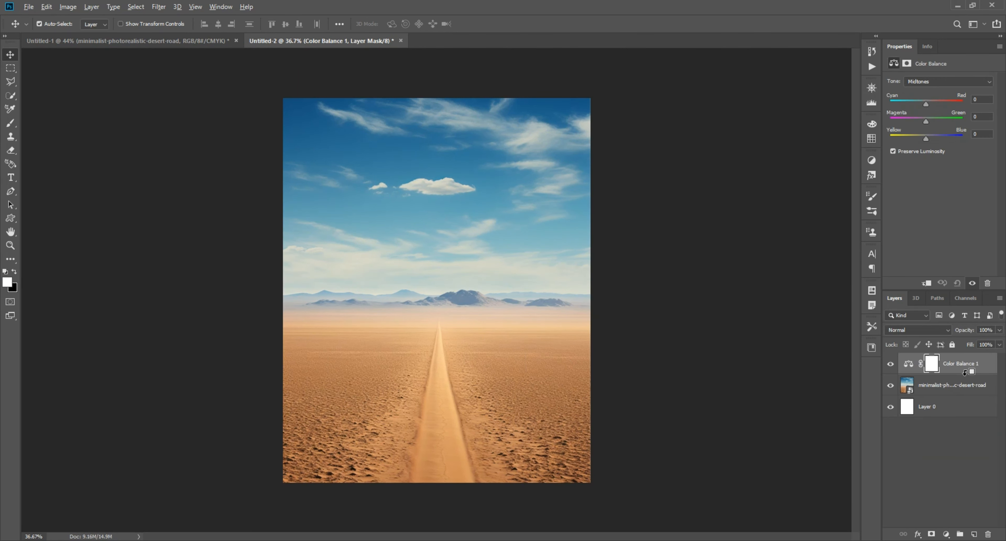
drag(924, 104, 923, 122)
click(892, 364)
Copy the burger from Untitled-1 into the desert composition, centre it over the road and scale it to about 2.85 in wide
click(207, 41)
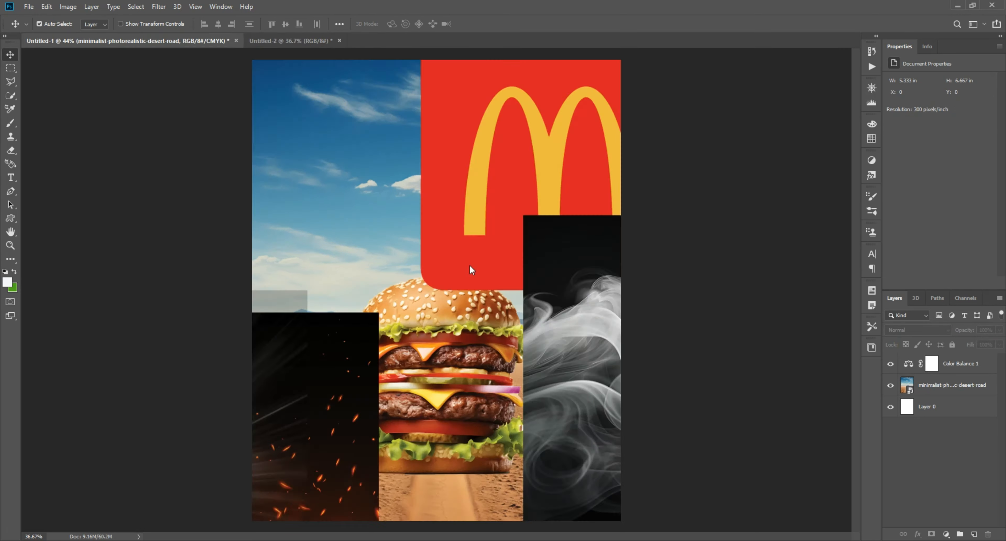
drag(445, 322, 416, 324)
drag(422, 318, 451, 249)
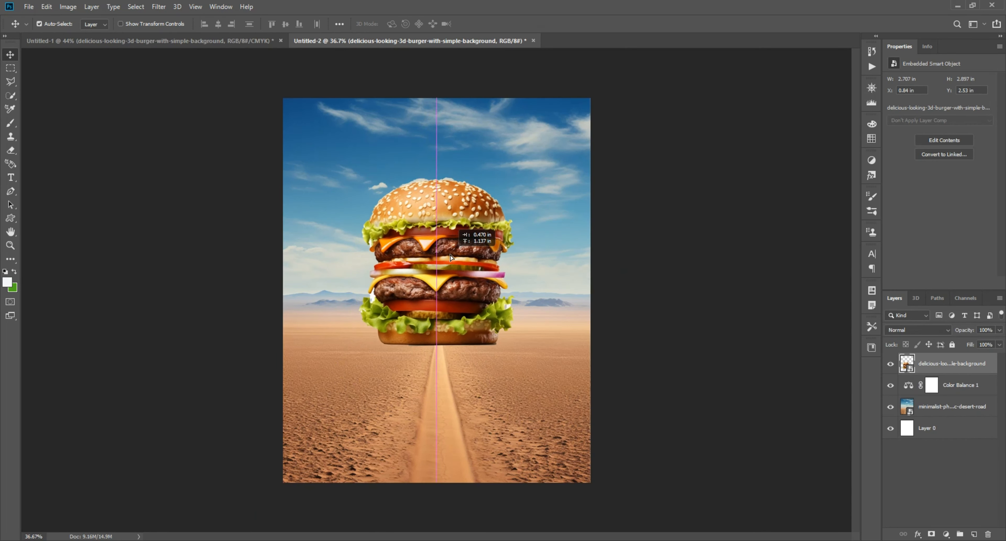
click(740, 296)
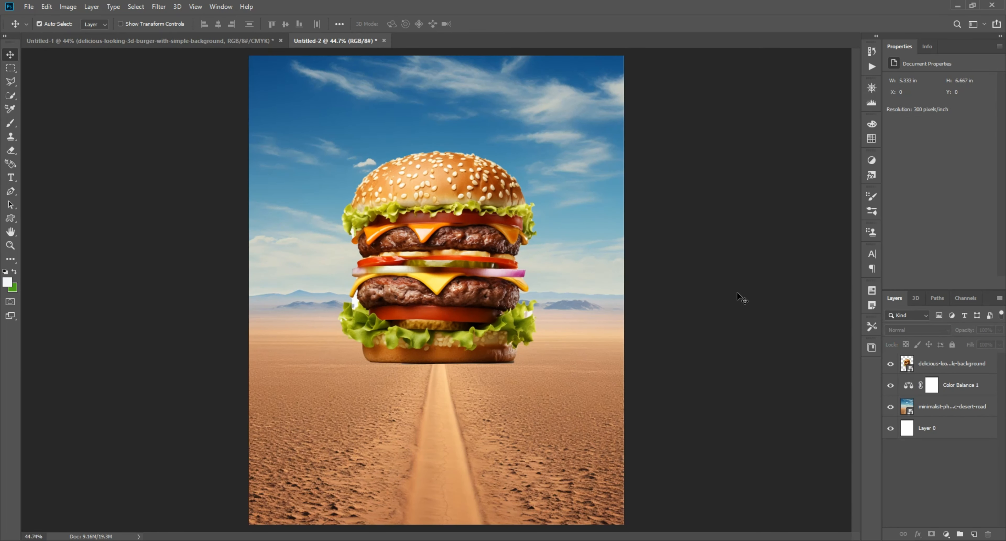
scroll(738, 296, down, 1)
drag(441, 253, 441, 267)
click(720, 278)
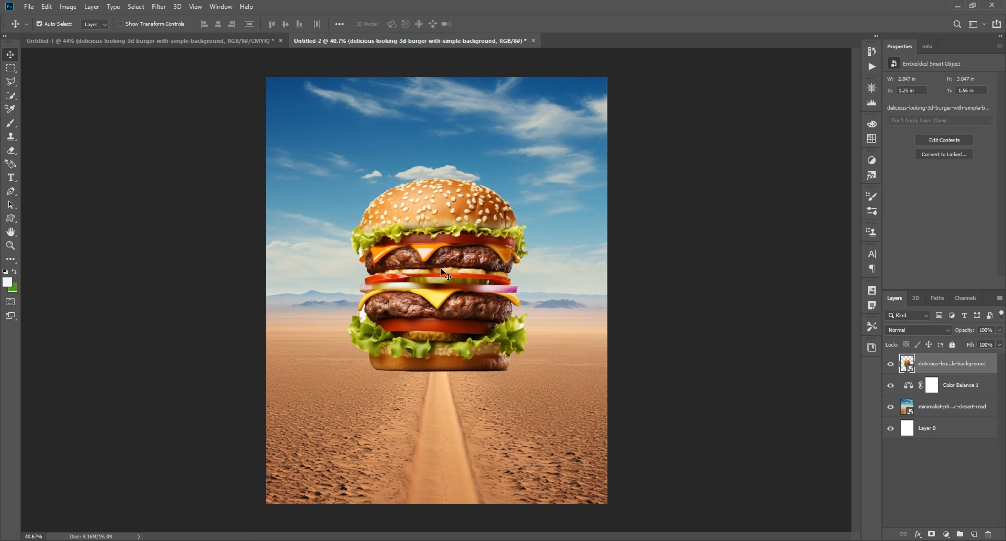
click(699, 355)
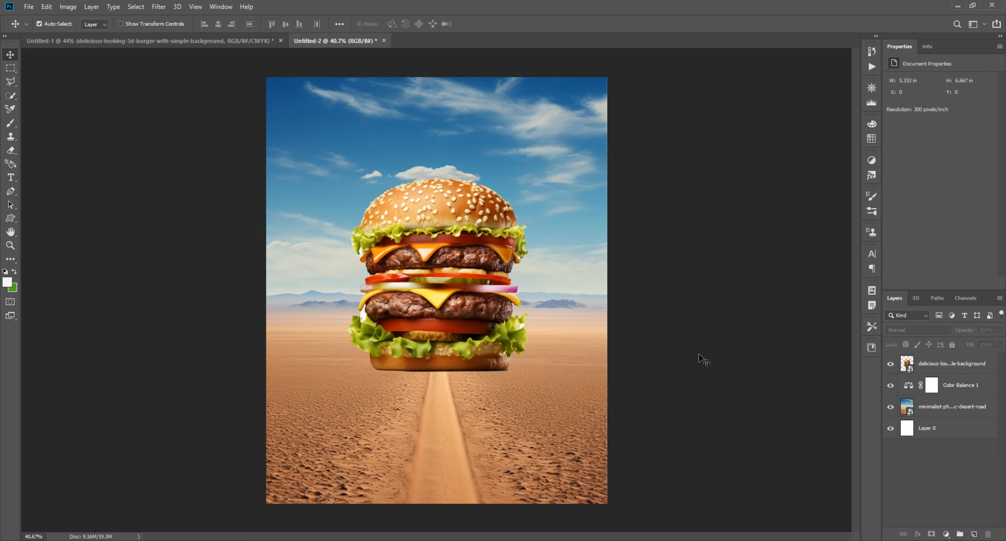
Copy the light-rays layer "8" from Untitled-1 into the desert composition and place it beneath the burger layer
click(156, 40)
drag(454, 330, 470, 393)
key(Delete)
drag(278, 298, 443, 297)
drag(442, 297, 398, 190)
drag(937, 363, 937, 395)
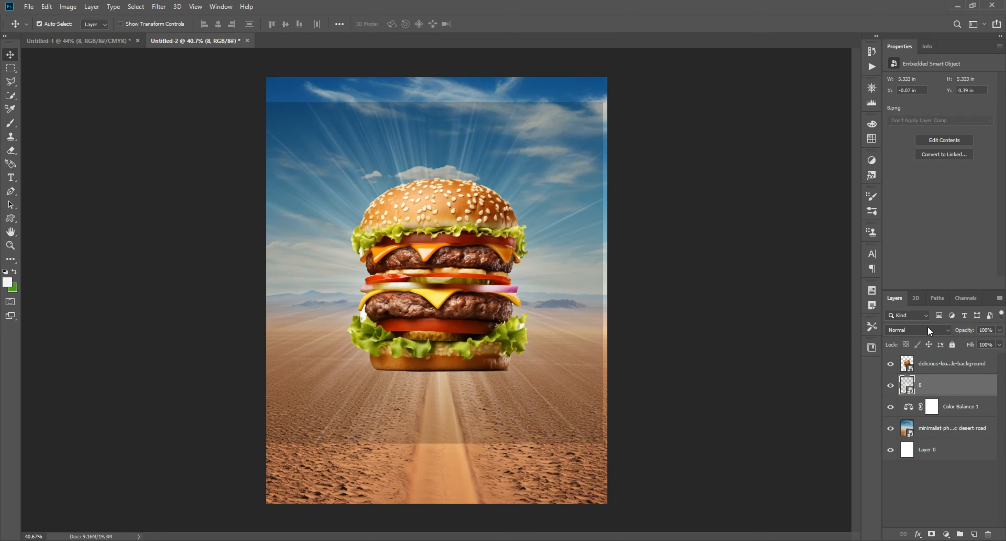
Set the light-rays layer to Screen blend mode and add a layer mask to it
click(928, 328)
click(903, 367)
click(931, 534)
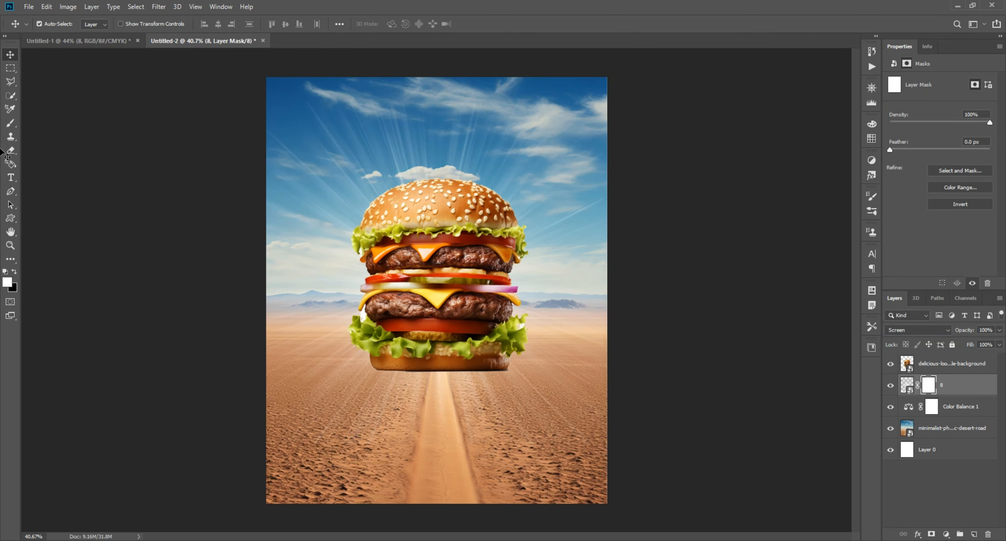
Paint black on the light-rays mask with a large 900 px brush to fade the rays' outer edges
key(b)
key(d)
key(x)
drag(609, 156, 129, 167)
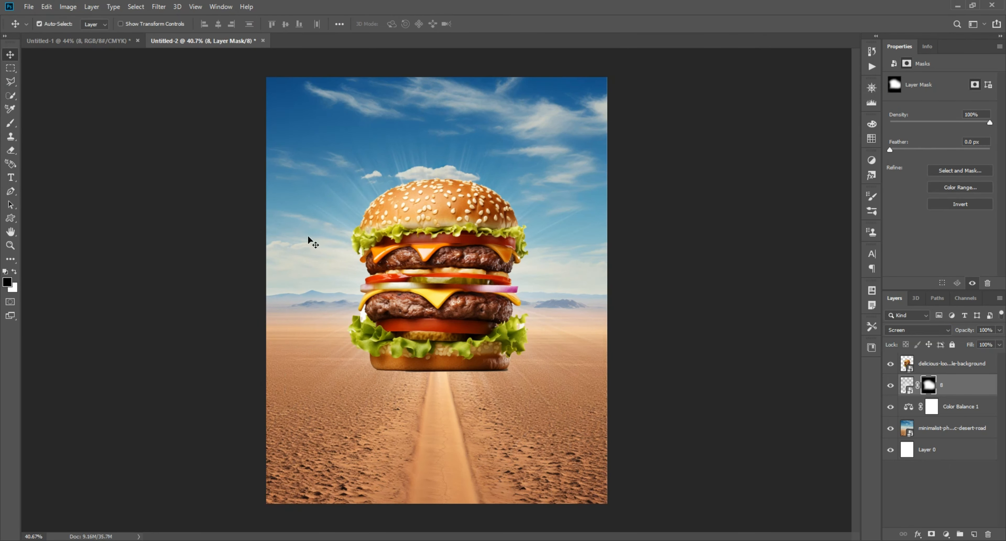
drag(308, 238, 333, 219)
Create a Screen-mode layer above the light rays and brush a soft white glow behind the burger, using up to a 1200 px brush
click(953, 384)
click(974, 533)
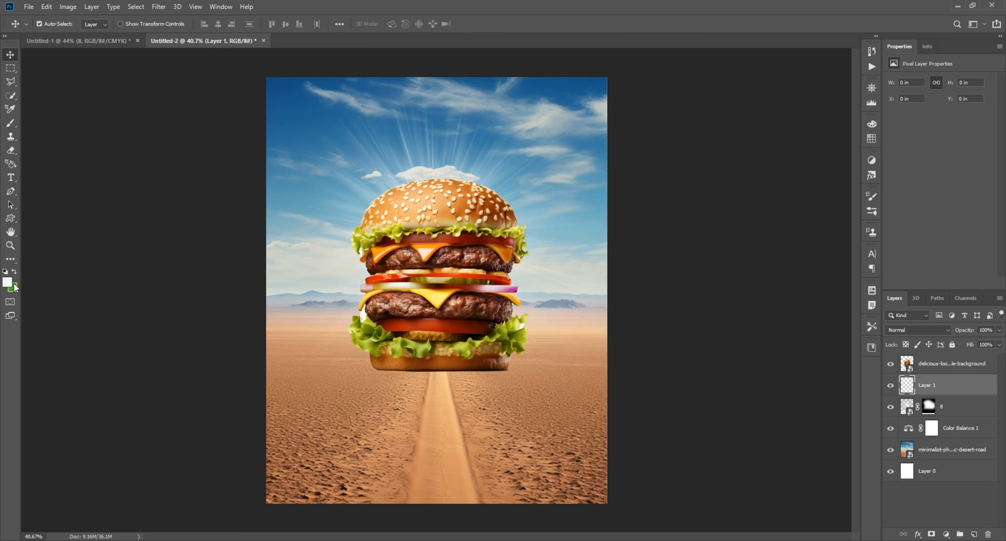
click(7, 282)
click(290, 299)
key(b)
click(918, 330)
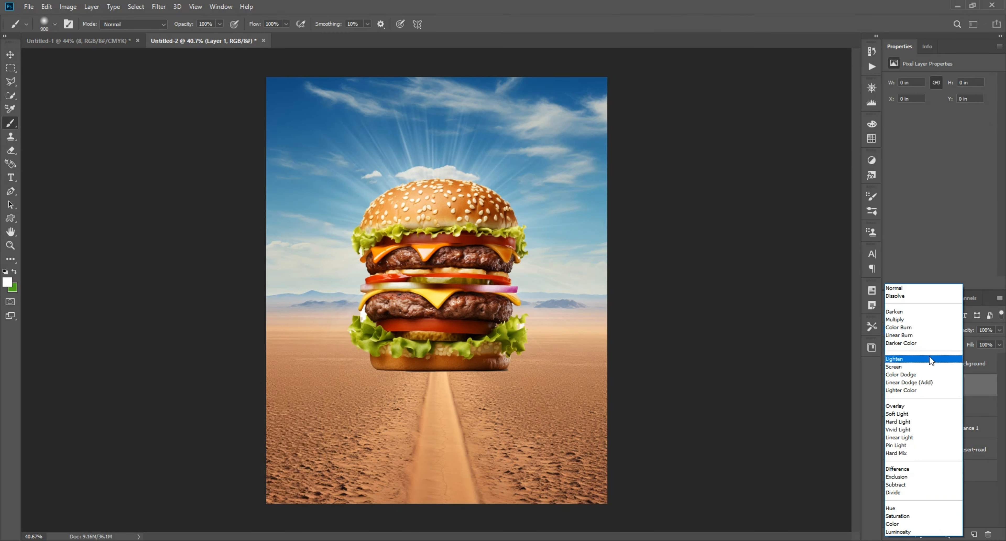
click(891, 365)
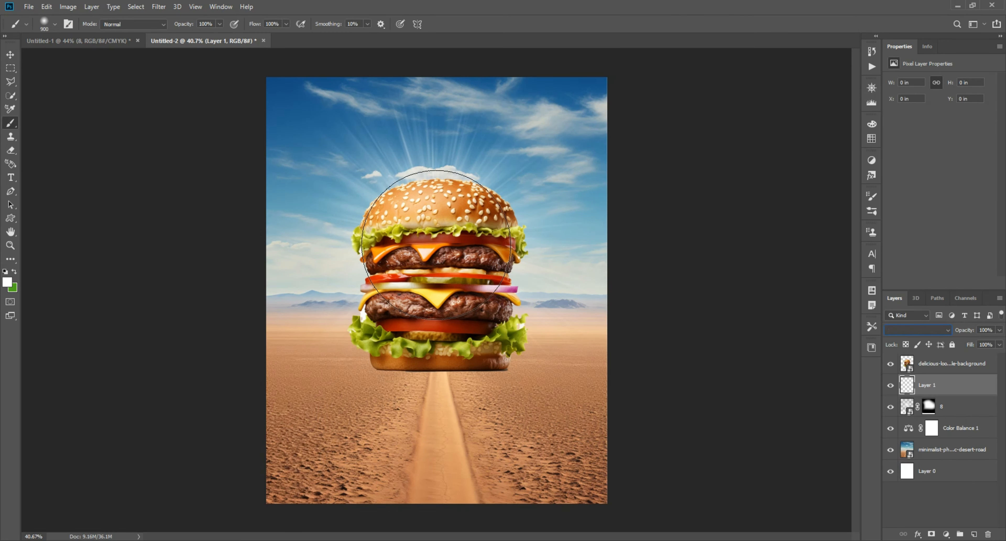
click(436, 245)
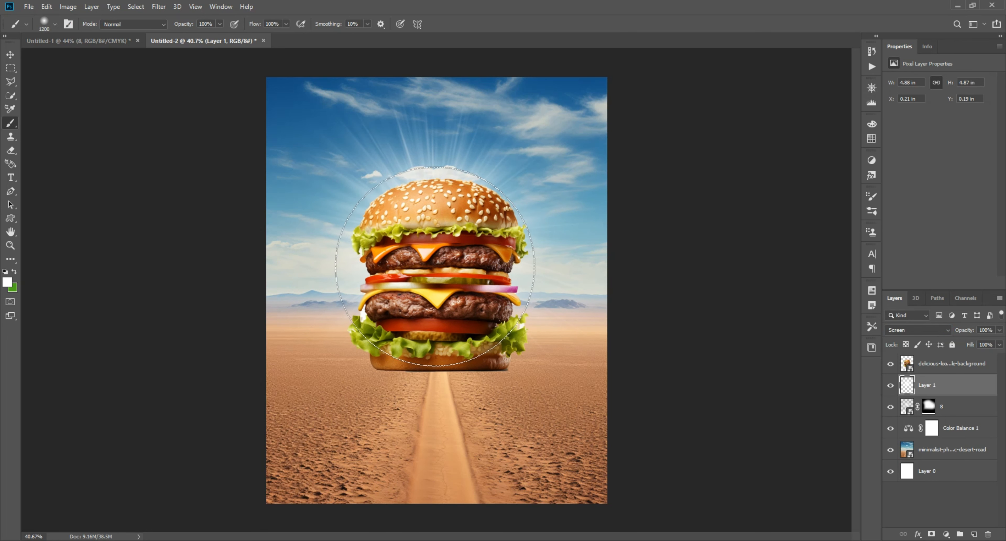
click(435, 267)
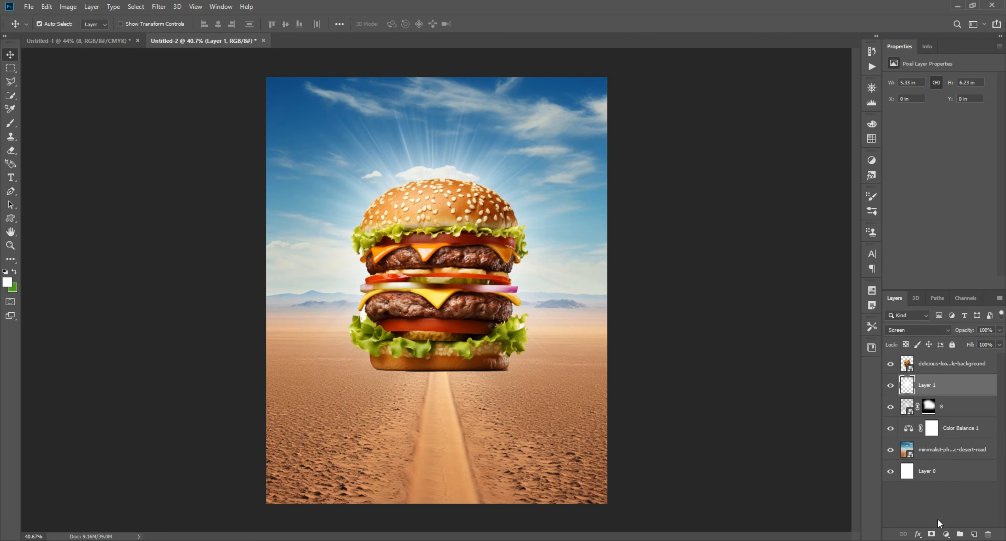
Add a layer mask to the white glow layer and paint black over its lower part to clear the ground
click(931, 534)
scroll(438, 385, up, 4)
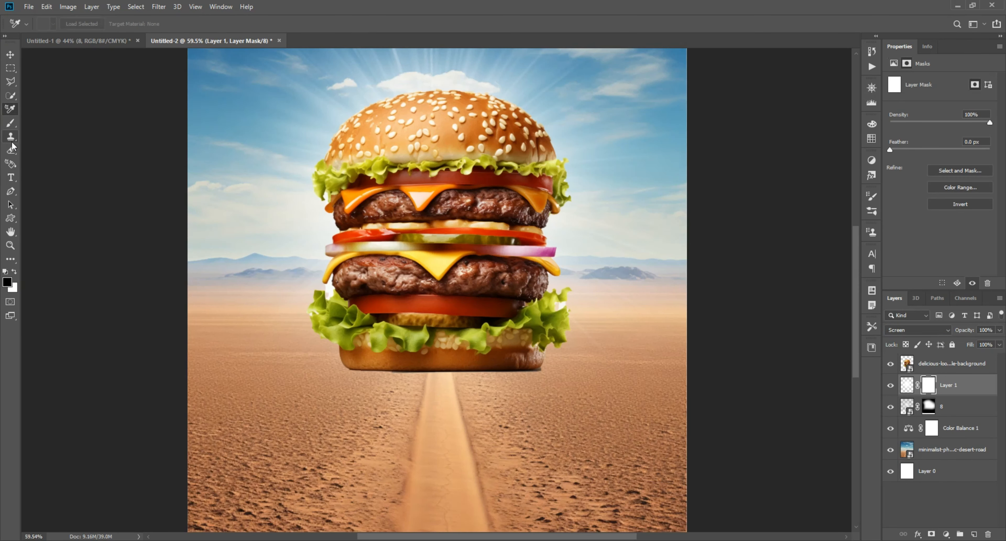
click(10, 123)
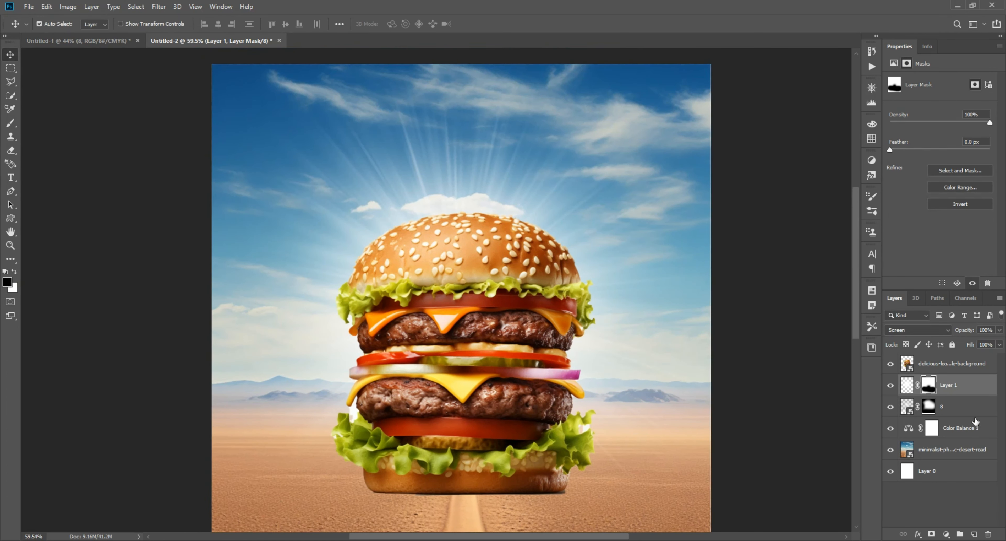
Transform the white glow layer to shift the glow slightly upward behind the burger
click(907, 385)
key(ctrl+t)
drag(434, 324, 434, 300)
key(Return)
click(65, 194)
scroll(65, 193, down, 4)
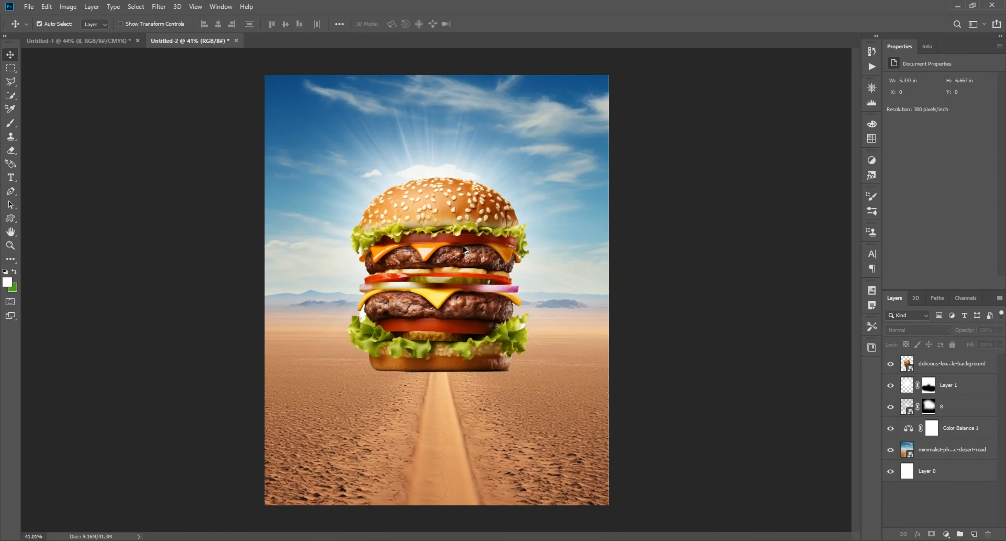
Lock the white glow layer and reposition the light-rays layer behind the top bun
scroll(433, 216, up, 7)
click(498, 237)
click(403, 226)
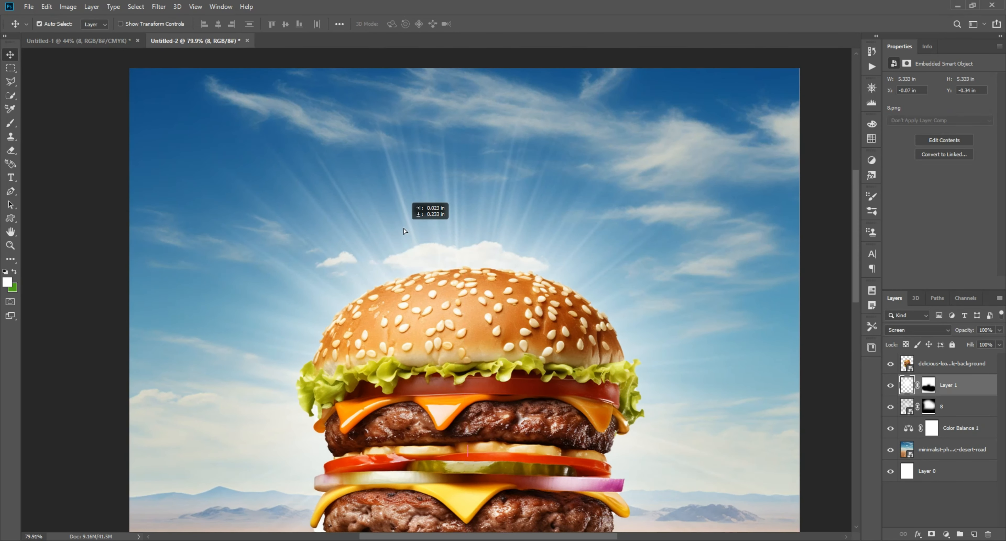
click(963, 411)
key(ctrl+t)
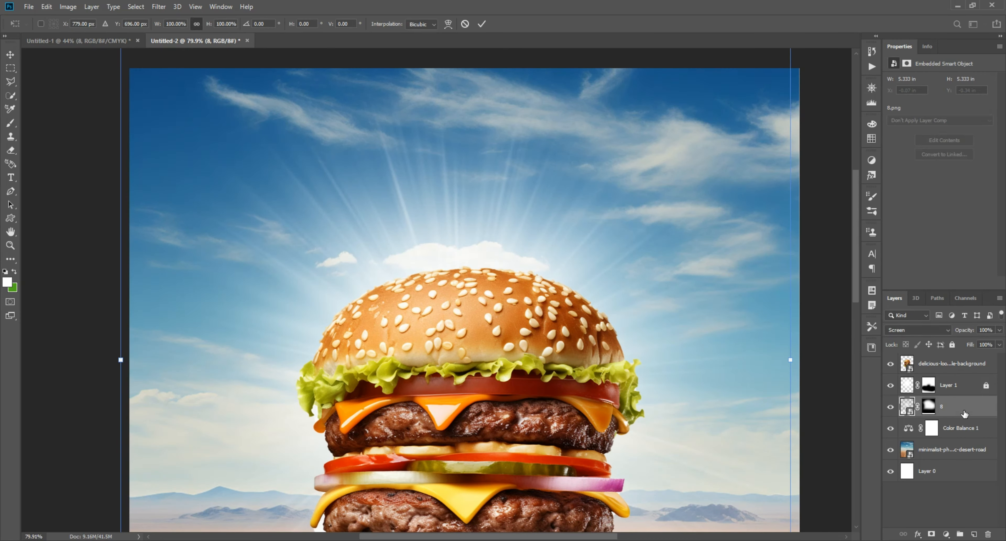
drag(502, 213, 503, 228)
click(14, 55)
scroll(418, 299, down, 7)
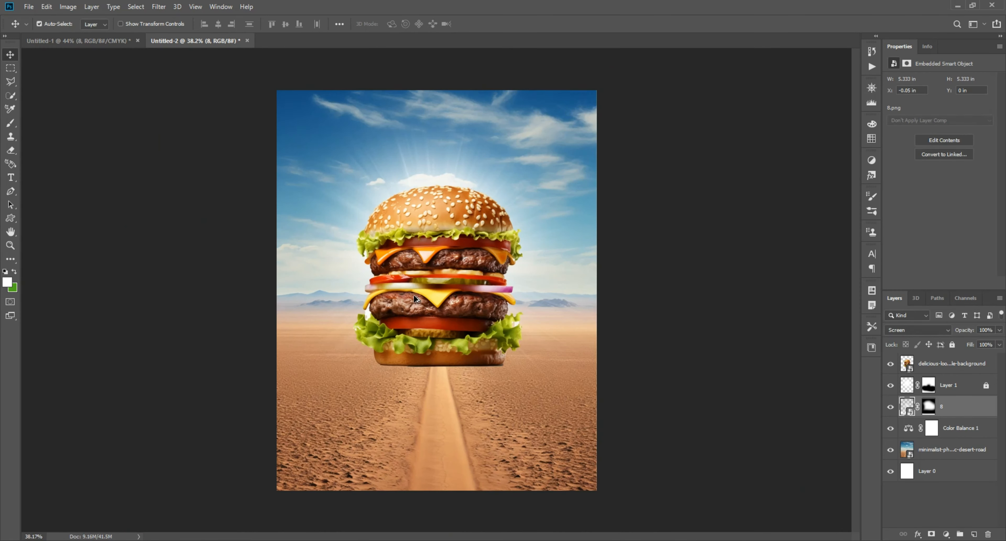
click(653, 302)
Rasterize the burger layer
scroll(505, 380, up, 10)
click(955, 364)
right_click(958, 366)
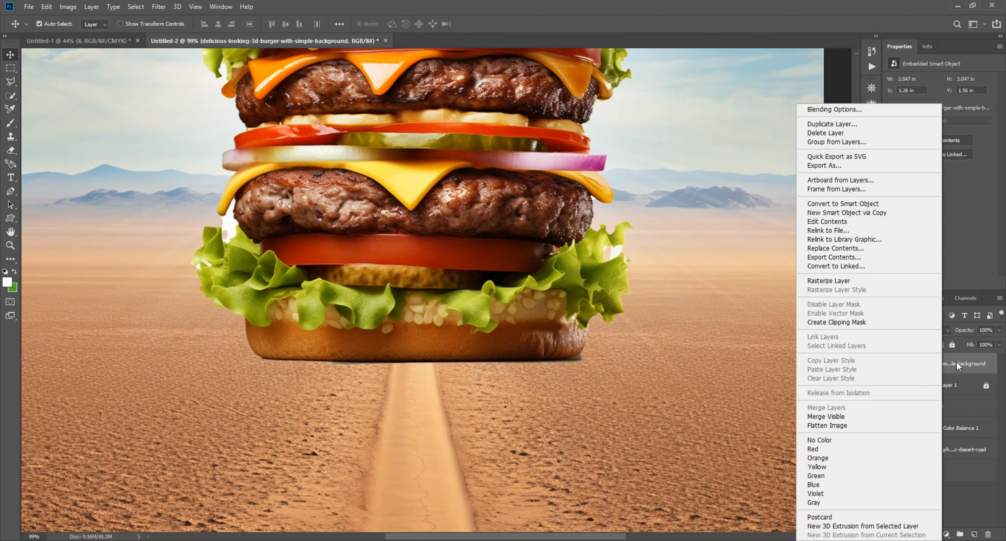
click(831, 281)
Trace a Pen path along the bottom edge of the lower bun and around the leftover shadow beneath it
key(p)
scroll(318, 398, up, 5)
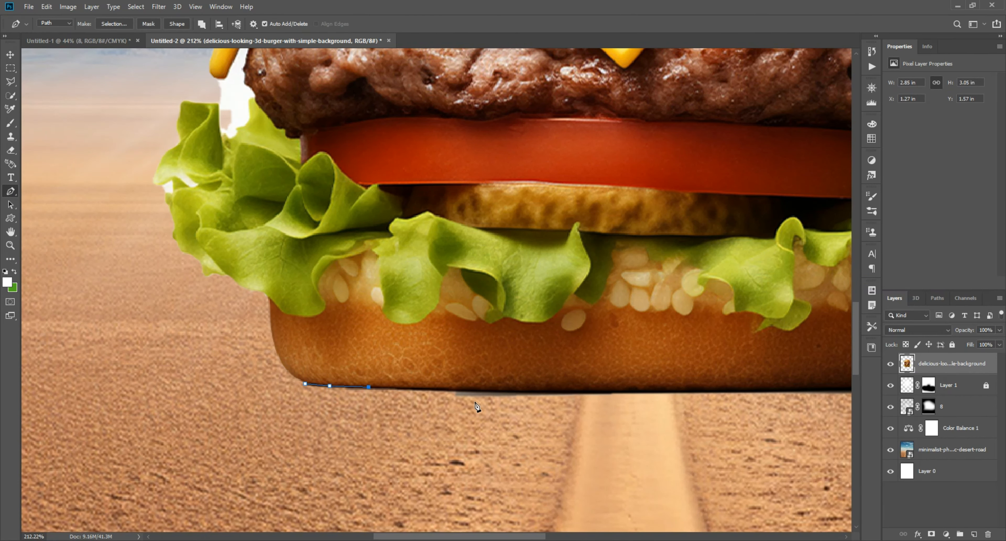
scroll(476, 406, right, 5)
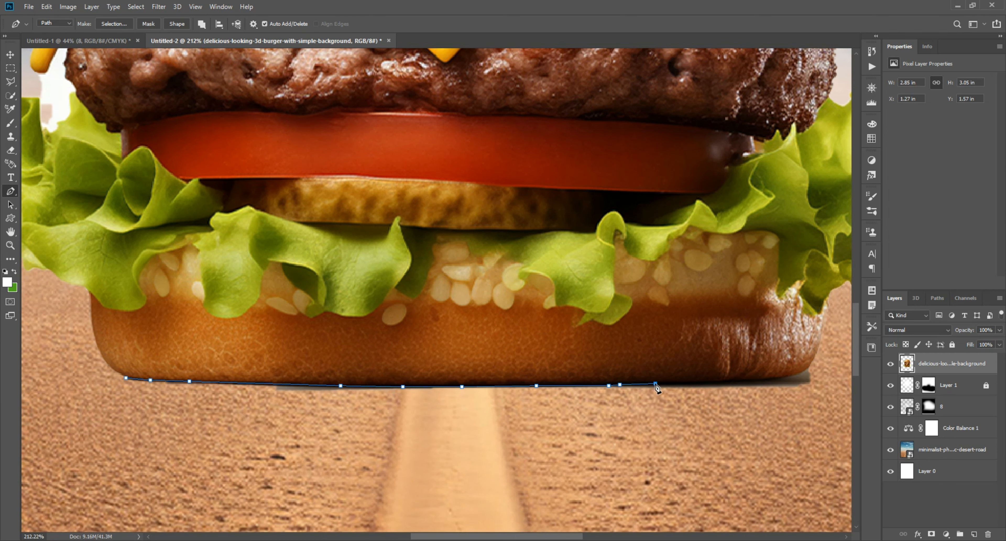
scroll(547, 383, right, 8)
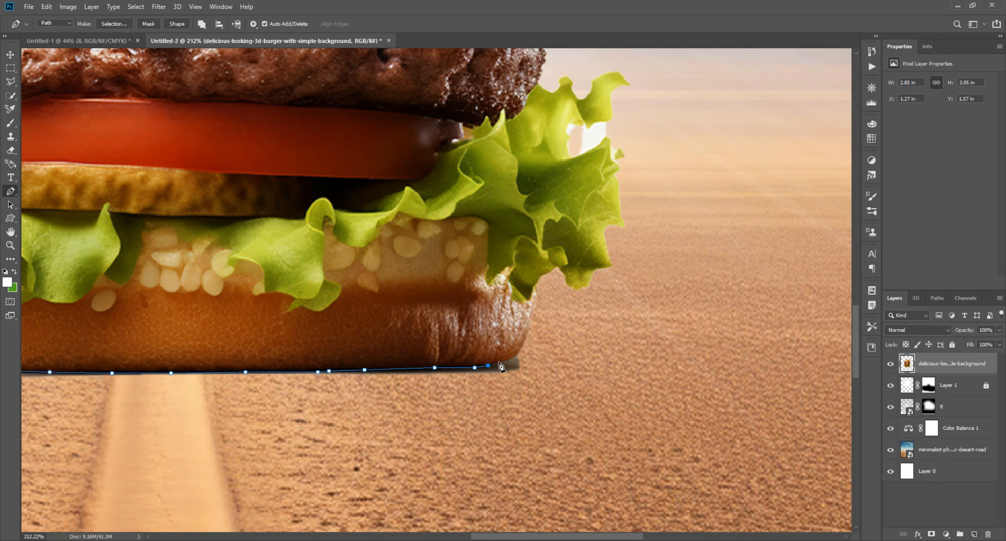
scroll(453, 433, left, 10)
scroll(531, 364, down, 4)
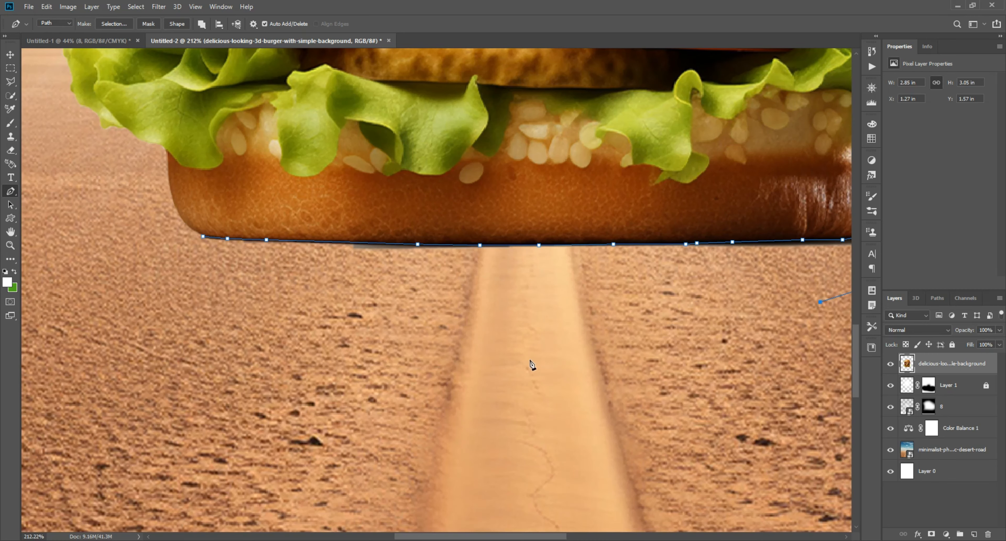
Convert the path under the bun into a selection, delete the leftover shadow inside it and deselect
right_click(287, 274)
click(375, 319)
key(Return)
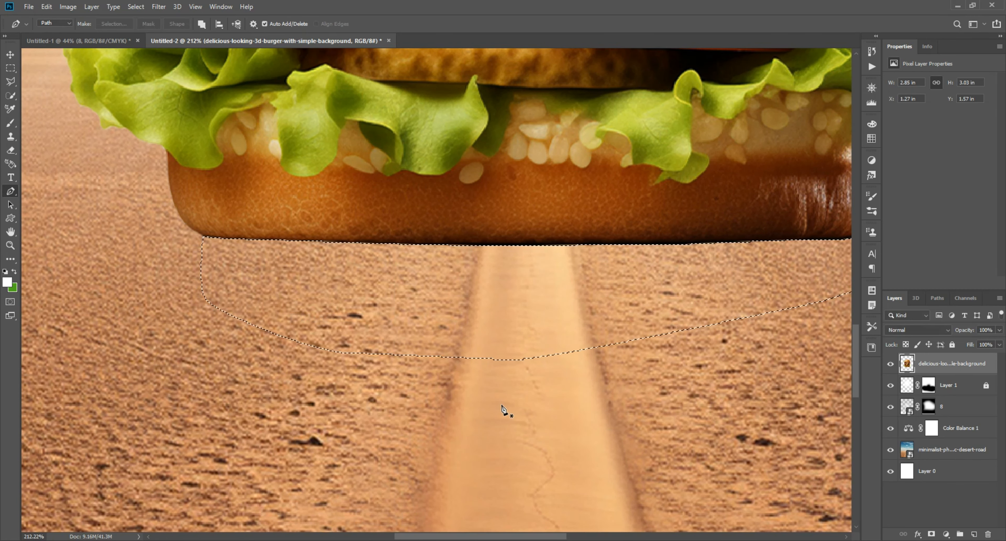
scroll(504, 406, down, 12)
click(11, 55)
scroll(430, 281, down, 4)
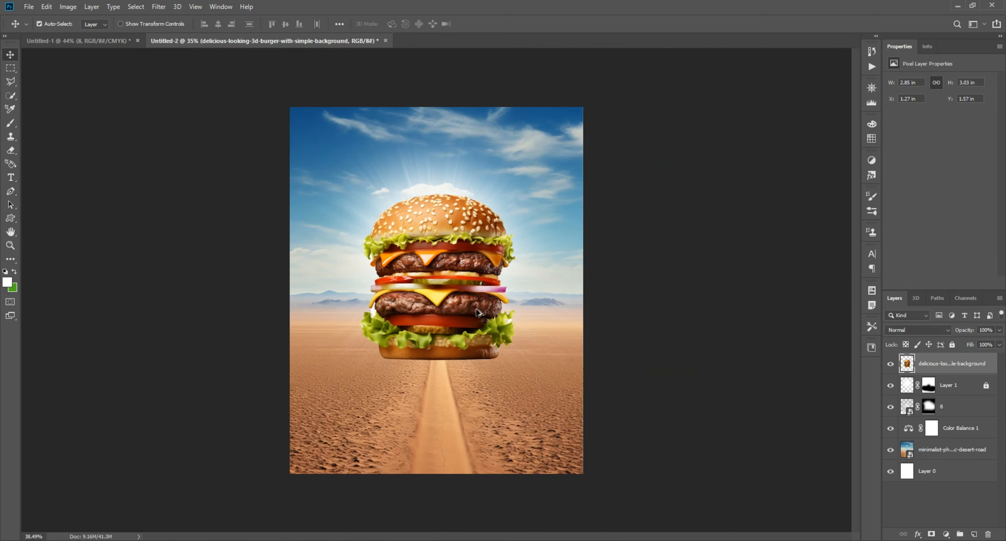
scroll(586, 352, up, 2)
drag(666, 405, 116, 138)
click(117, 139)
scroll(200, 234, down, 1)
scroll(708, 307, up, 2)
scroll(709, 307, down, 1)
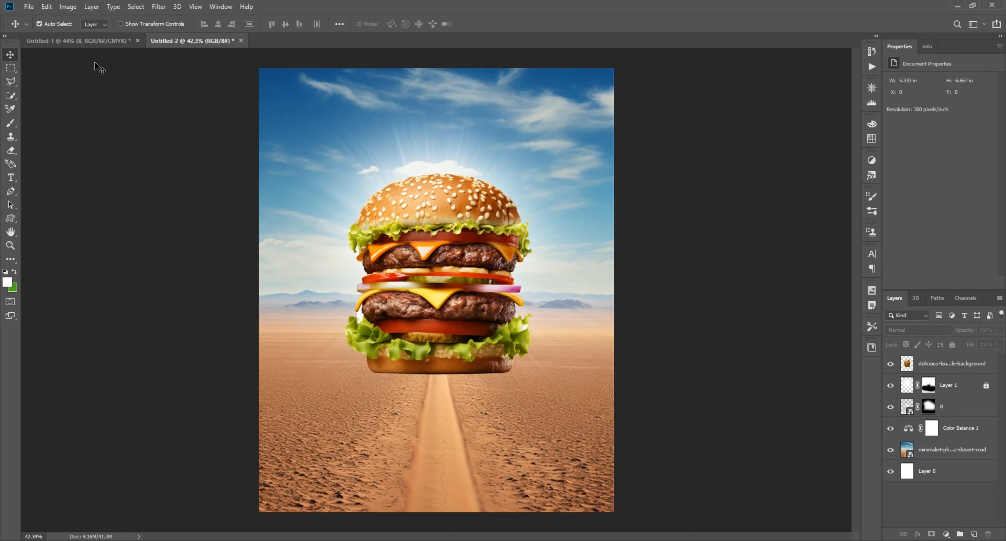
Delete the light-rays image from Untitled-1 and rearrange its smoke, McDonald's logo and fire images
click(86, 41)
drag(578, 386, 506, 340)
drag(282, 325, 336, 239)
key(Delete)
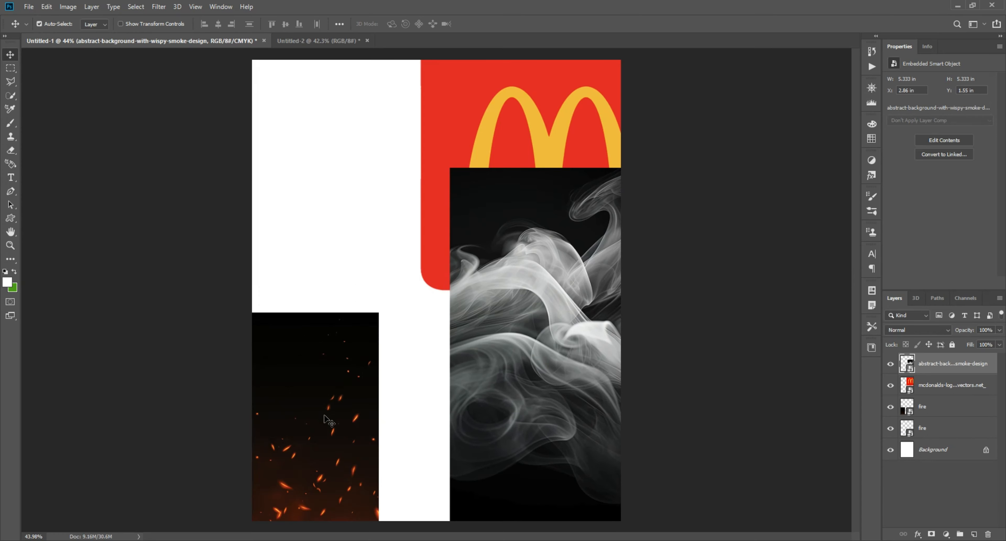
drag(328, 419, 303, 392)
drag(573, 350, 303, 243)
drag(578, 184, 427, 330)
drag(490, 250, 592, 249)
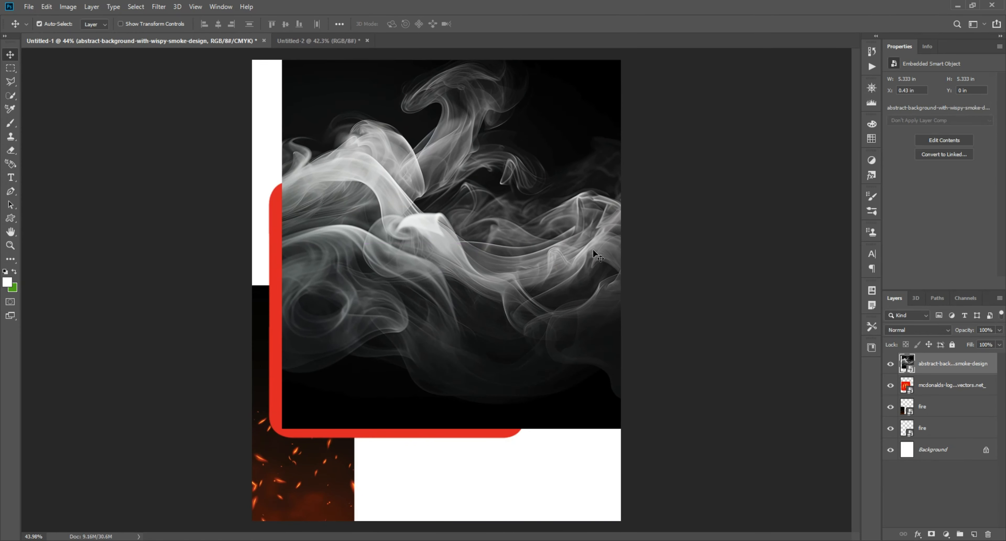
Import the brown Pngtree sandstorm image from the file folder into Untitled-1 and move it to the canvas's lower right
click(956, 7)
click(49, 258)
drag(145, 198, 684, 271)
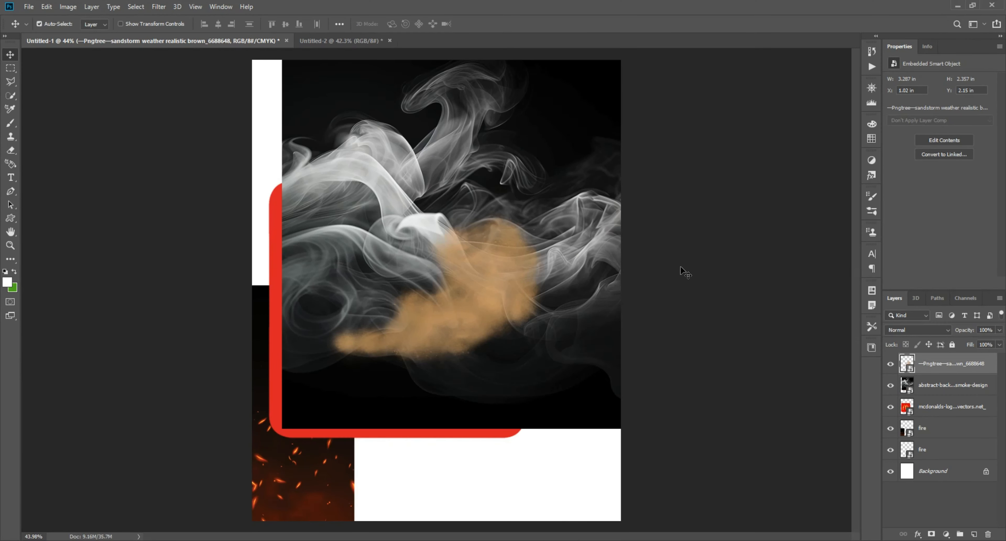
drag(457, 253, 518, 391)
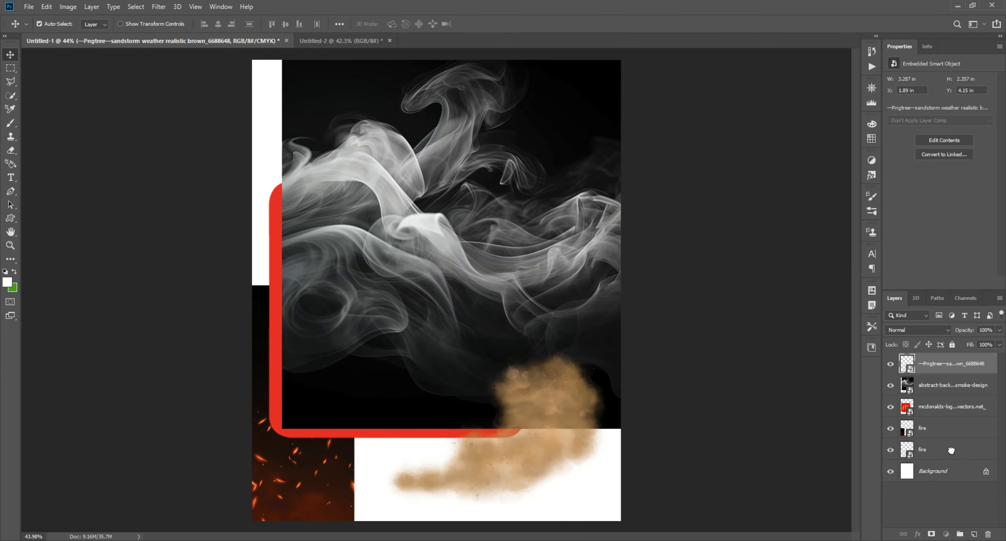
Copy the sandstorm cloud into the desert composition, scale it to 83.14% and position it beside the burger's lower right edge
drag(951, 450, 950, 458)
drag(537, 461, 510, 370)
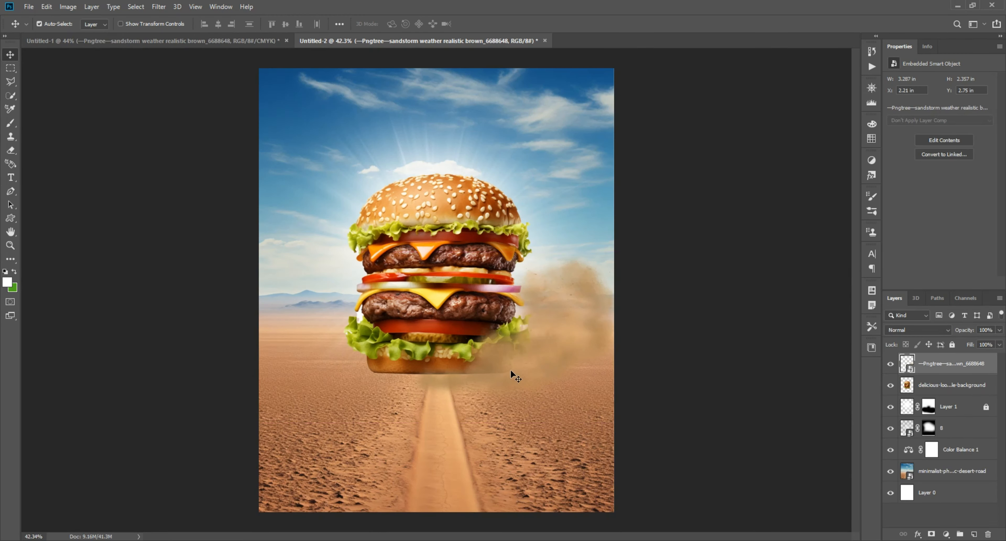
scroll(509, 369, up, 3)
key(ctrl+t)
drag(778, 292, 582, 293)
drag(444, 304, 542, 330)
scroll(672, 314, right, 1)
drag(666, 317, 777, 317)
Duplicate the sandstorm cloud to the left side of the burger and flip the copy horizontally
drag(582, 317, 72, 305)
key(Return)
key(ctrl+t)
right_click(73, 305)
click(113, 427)
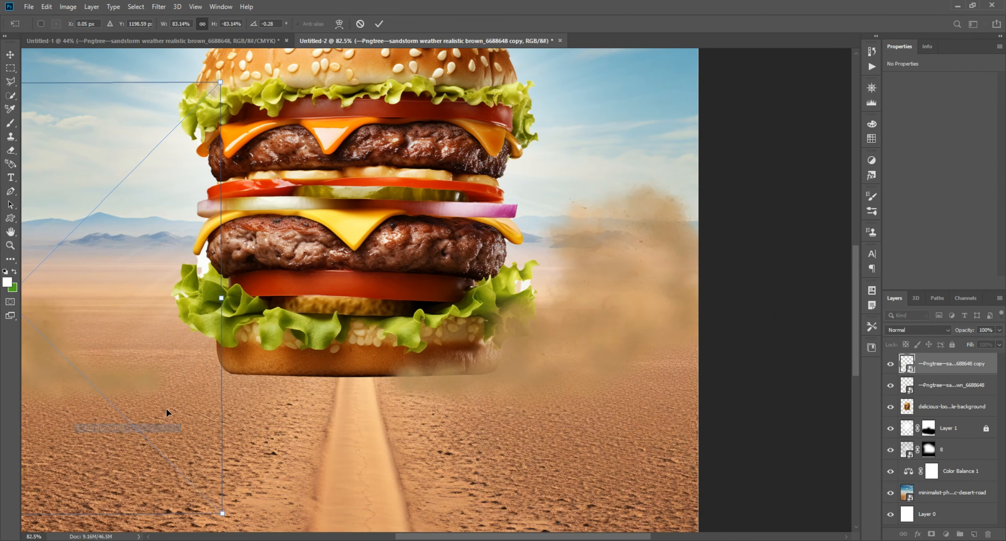
Position the flipped sandstorm copy beside the burger's lower left edge, at about X -0.41 in and Y 2.97 in
drag(166, 408, 372, 367)
drag(259, 335, 374, 334)
key(Return)
scroll(559, 303, down, 4)
drag(559, 303, 452, 416)
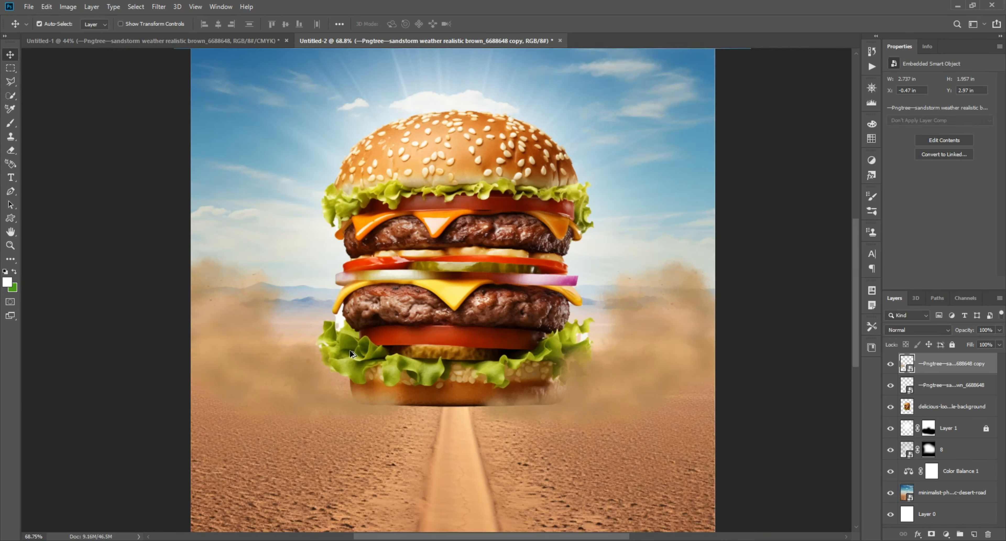
scroll(312, 419, up, 3)
drag(217, 351, 223, 348)
scroll(222, 347, down, 5)
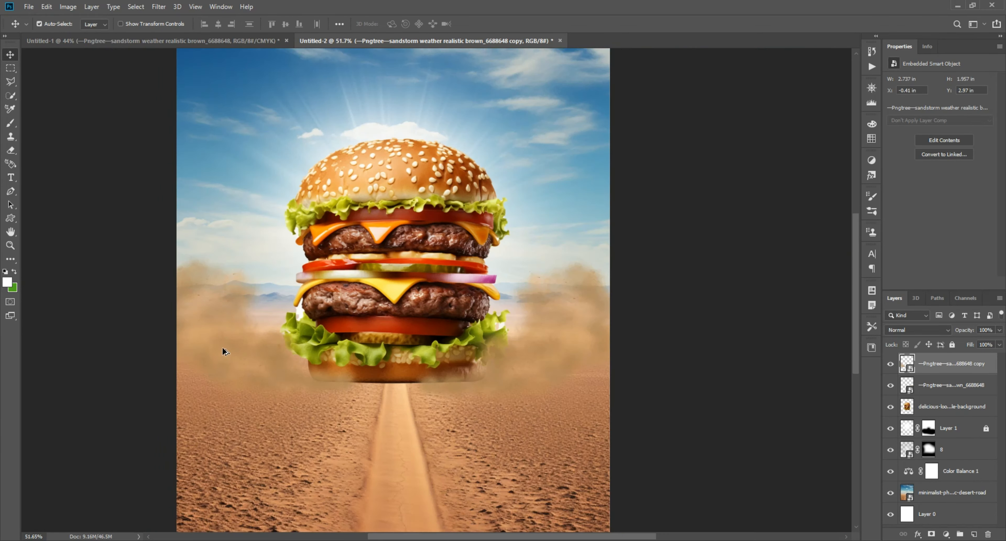
Enlarge the sandstorm cloud on the burger's right to 113.99% and place it at about X 3 in, Y 2.38 in
scroll(461, 385, up, 8)
drag(487, 369, 500, 367)
scroll(499, 366, down, 5)
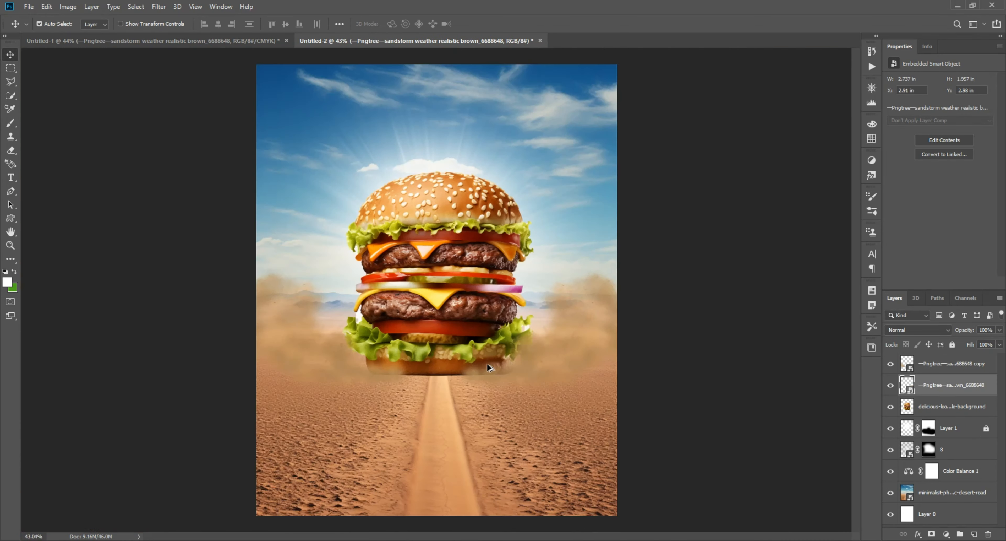
scroll(487, 364, up, 4)
key(ctrl+t)
scroll(486, 363, down, 3)
drag(716, 322, 831, 321)
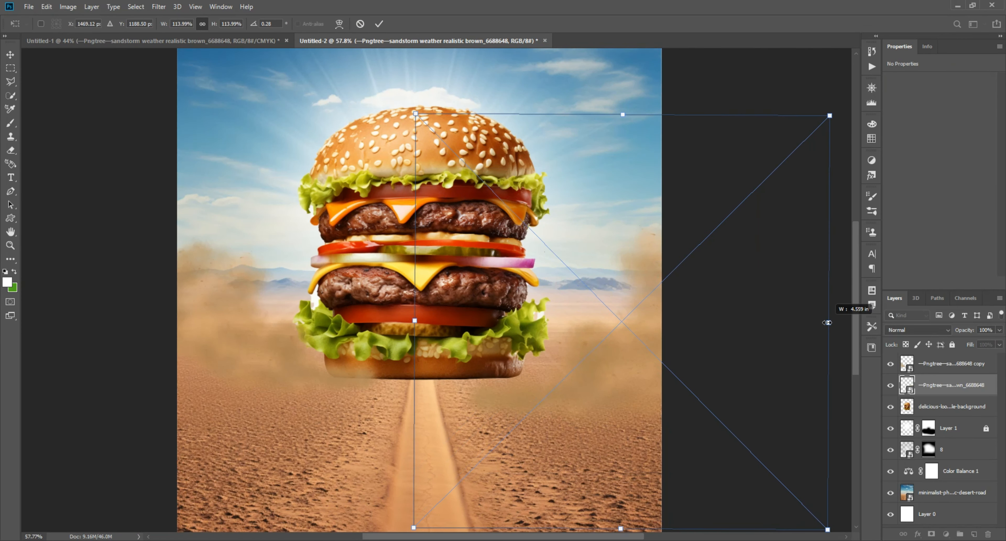
drag(578, 326, 575, 305)
click(101, 103)
scroll(262, 288, down, 4)
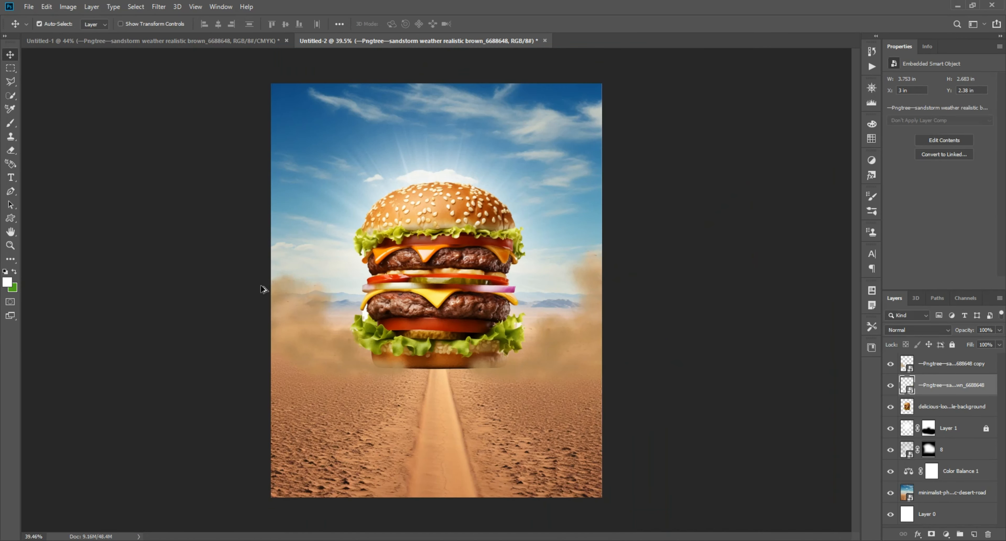
Enlarge the flipped sandstorm cloud on the burger's left to 93.38% and place it at about X -0.7 in, Y 2.74 in
scroll(298, 332, up, 8)
drag(311, 369, 319, 368)
key(ctrl+t)
drag(146, 349, 92, 348)
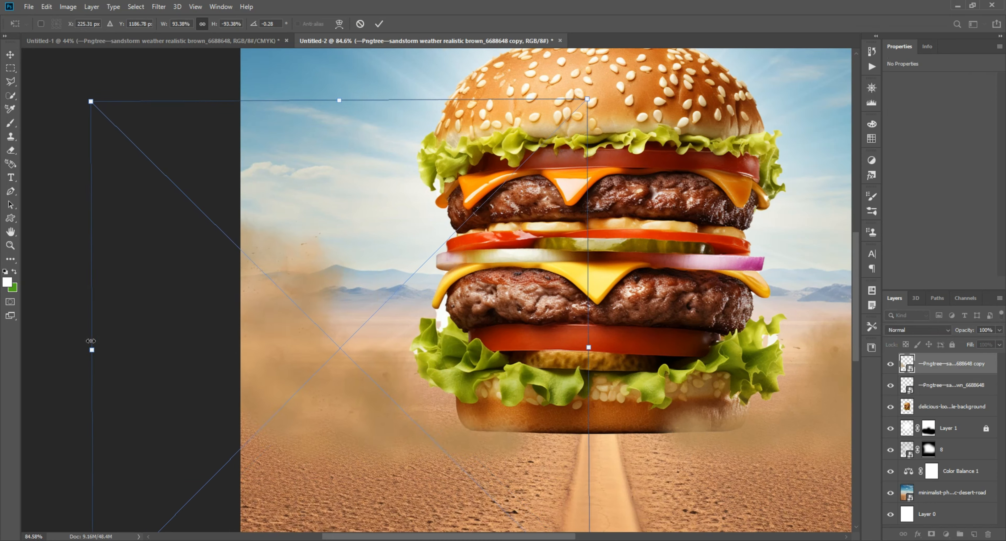
drag(257, 352, 267, 338)
click(44, 350)
scroll(101, 345, down, 6)
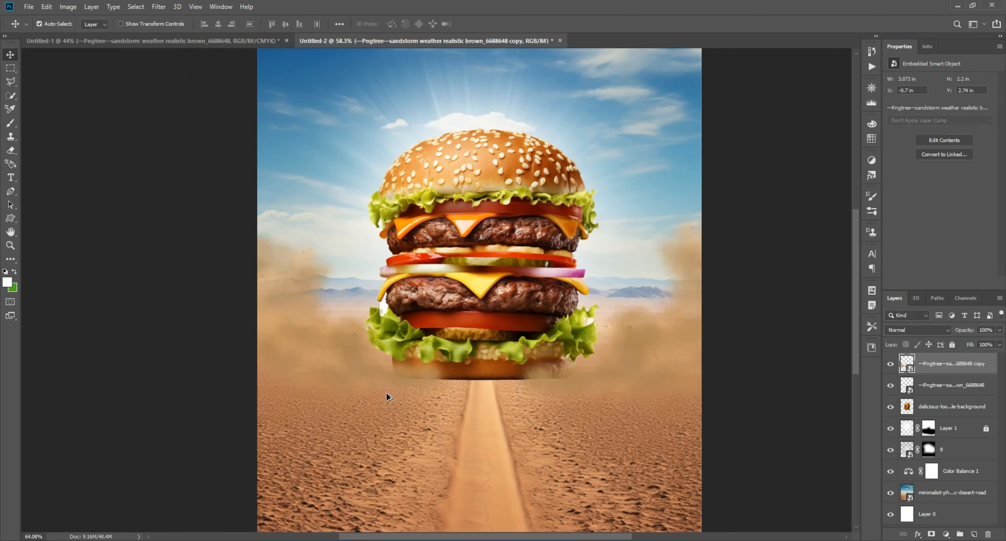
scroll(386, 398, up, 5)
click(681, 365)
click(349, 345)
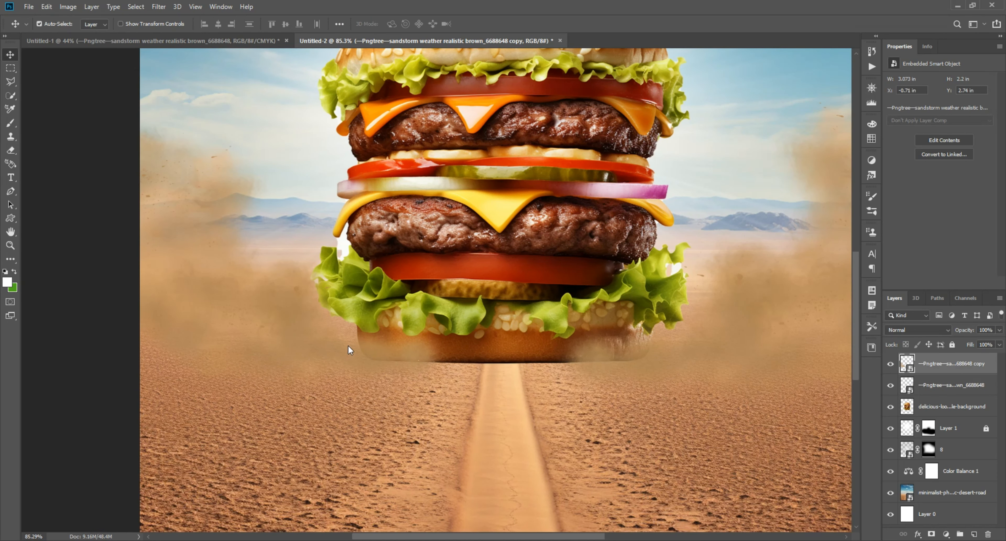
click(665, 356)
scroll(628, 343, down, 6)
click(662, 345)
drag(668, 374, 676, 263)
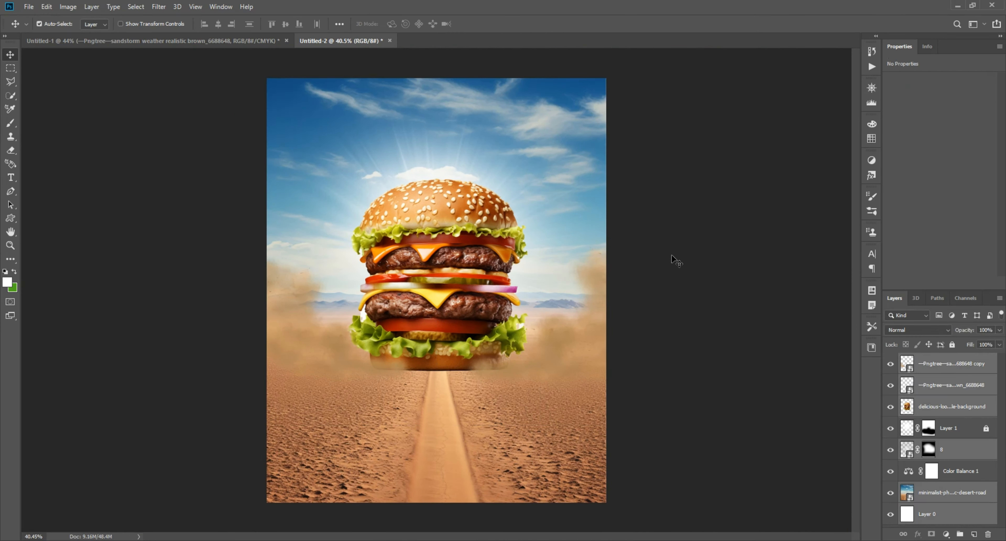
click(675, 263)
Duplicate the right sandstorm cloud over the burger at about X 1.39 in, Y 2.4 in and hide it with an inverted layer mask
scroll(449, 383, up, 10)
drag(592, 369, 516, 374)
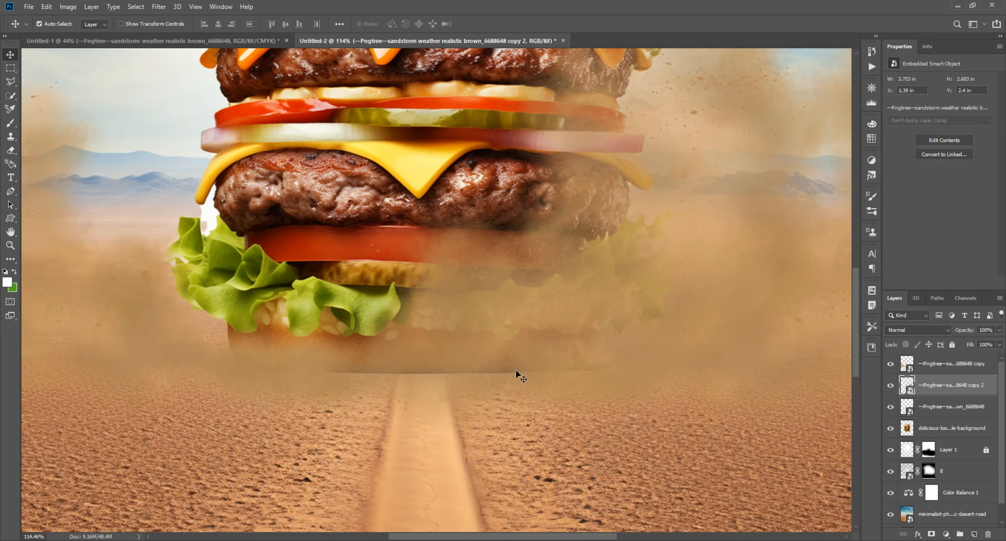
click(931, 533)
key(ctrl+i)
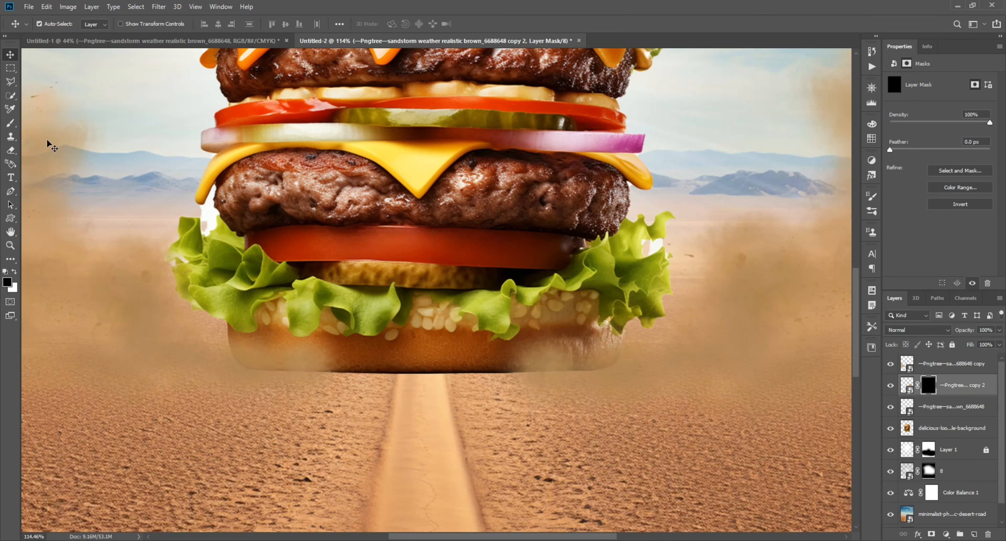
Paint white on the duplicate cloud's mask with a 600 px soft brush to reveal dust across the burger's bottom bun
click(11, 123)
key(x)
click(420, 259)
click(404, 260)
click(404, 254)
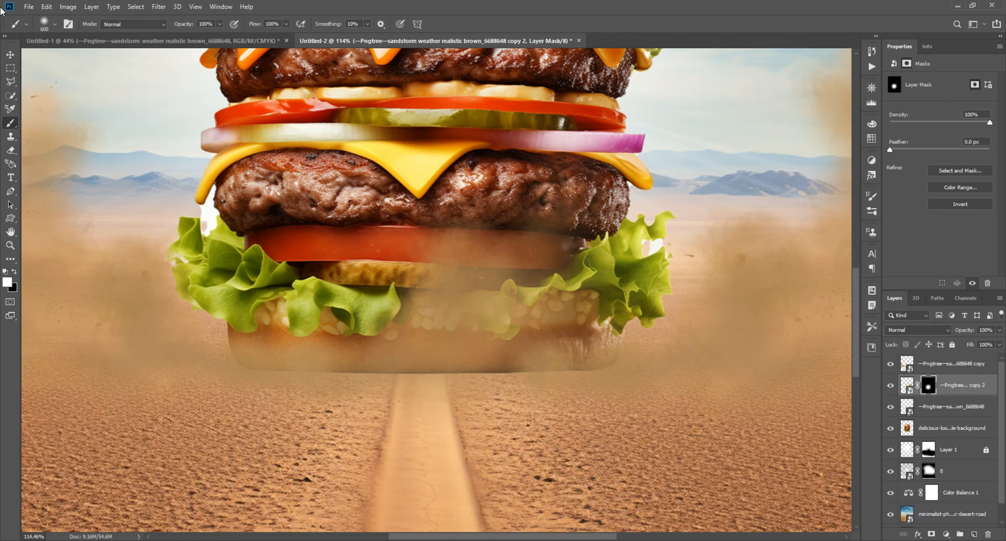
Paint black on the duplicate cloud's mask with a 175 px brush to clear the dust from the tomato and pickle
key(bracketleft)
key(bracketleft)
key(bracketleft)
key(bracketleft)
key(bracketleft)
key(bracketleft)
drag(620, 187, 463, 235)
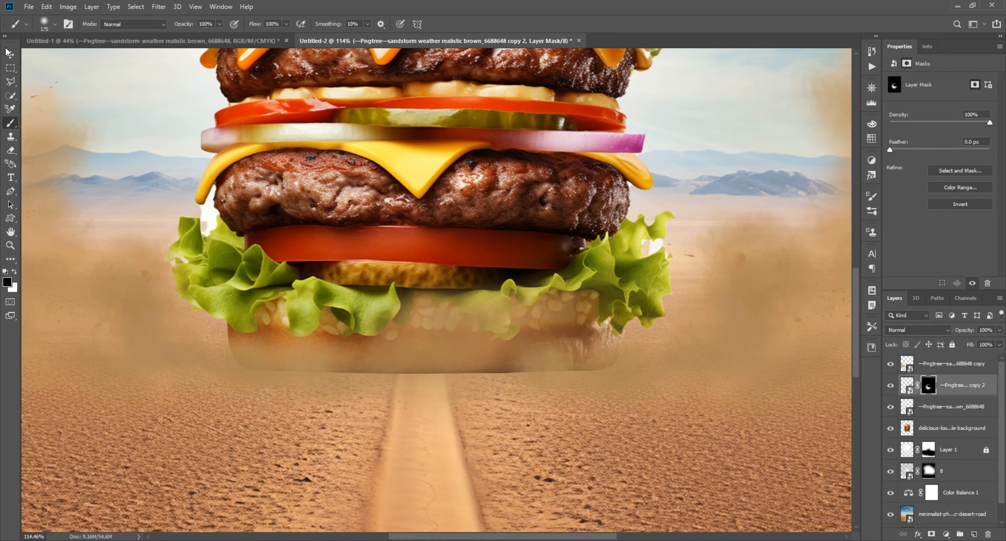
scroll(584, 281, down, 5)
key(v)
click(738, 280)
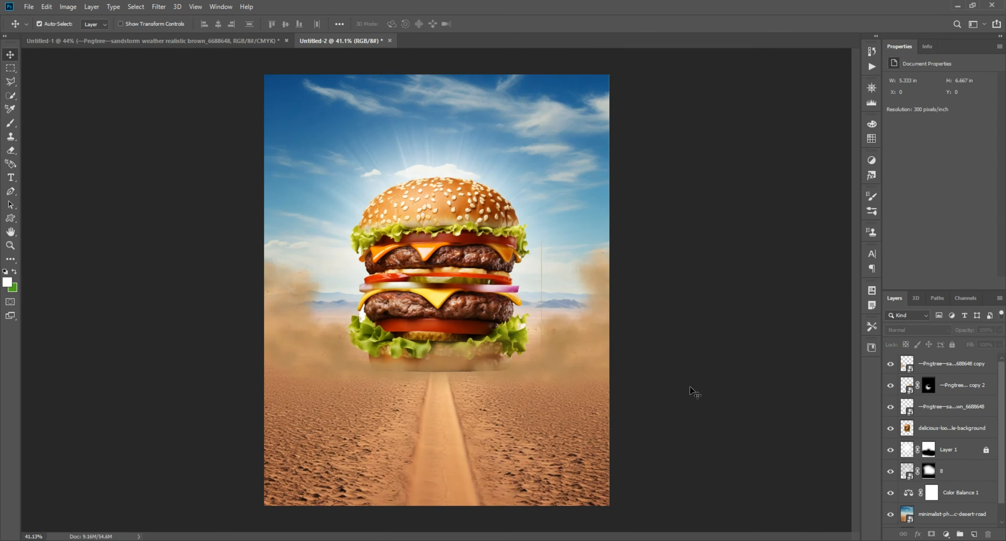
scroll(430, 369, up, 5)
click(429, 369)
key(b)
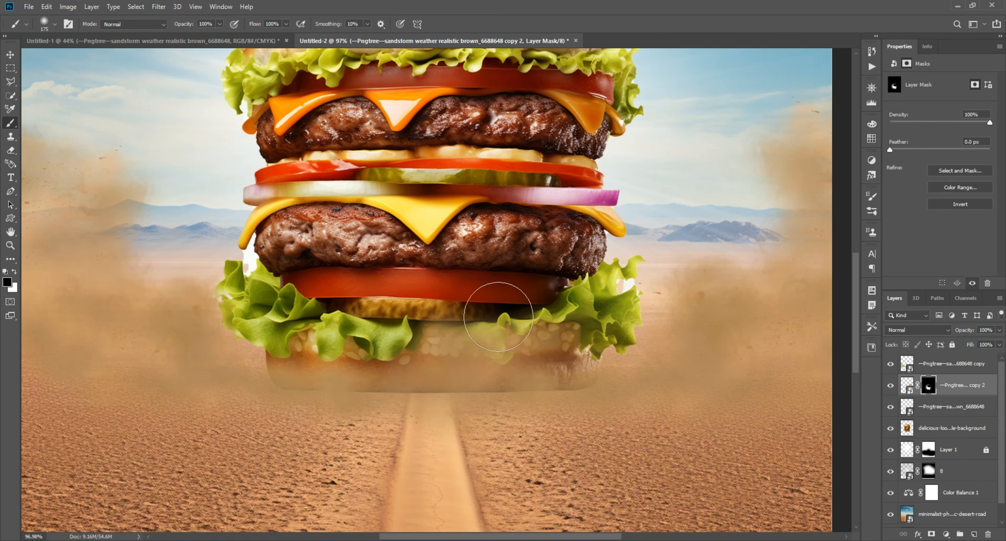
key(v)
scroll(640, 359, down, 5)
click(765, 262)
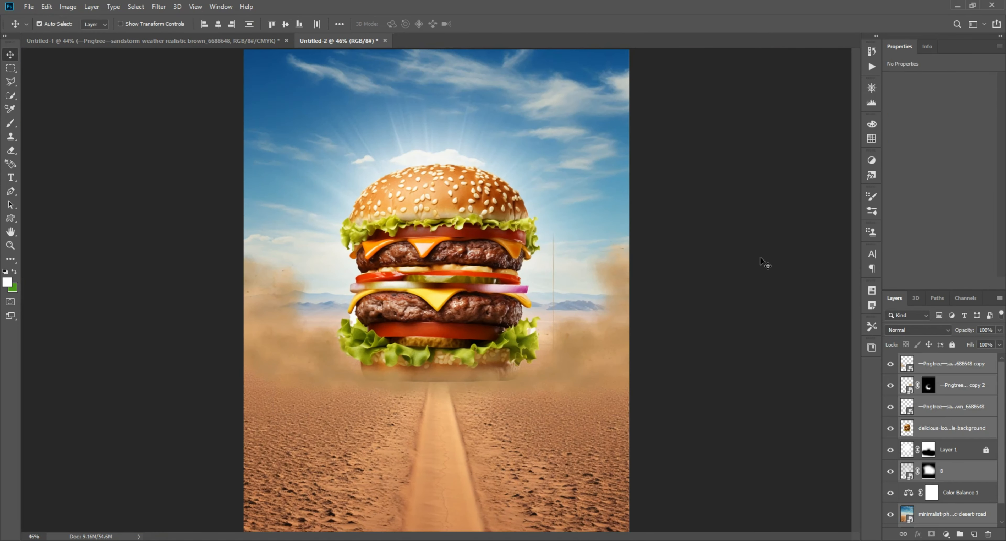
click(760, 258)
scroll(734, 262, down, 1)
scroll(566, 272, up, 6)
scroll(617, 293, down, 6)
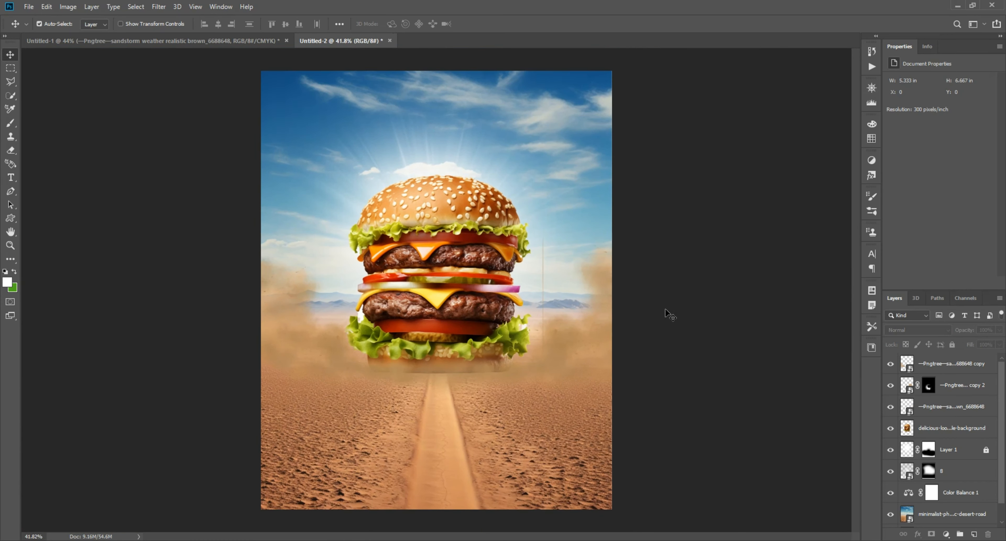
Copy the fire sparks image from Untitled-1 into Untitled-2 and place it across the desert ground at X 0 in, Y 3.63 in
click(97, 41)
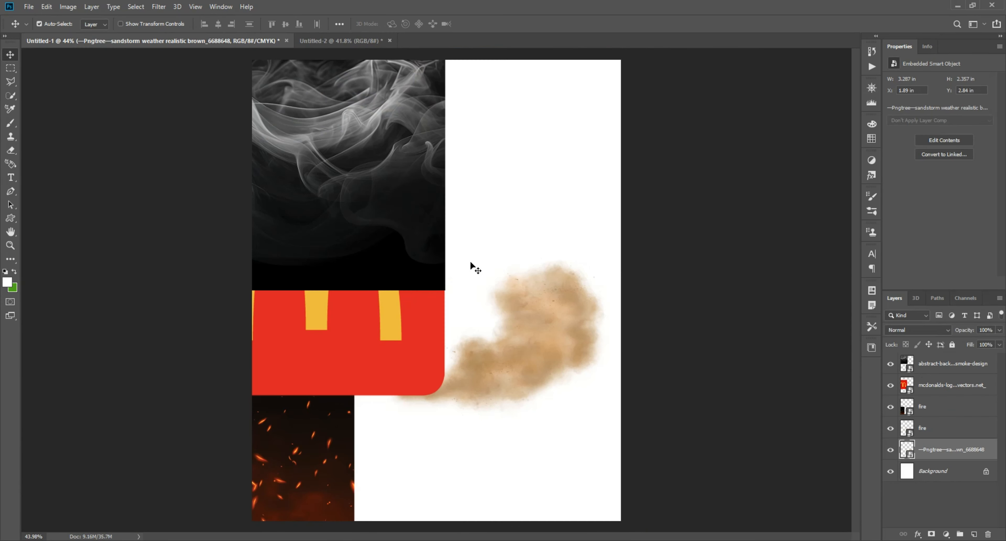
drag(471, 265, 523, 166)
drag(333, 342, 400, 311)
drag(314, 437, 445, 381)
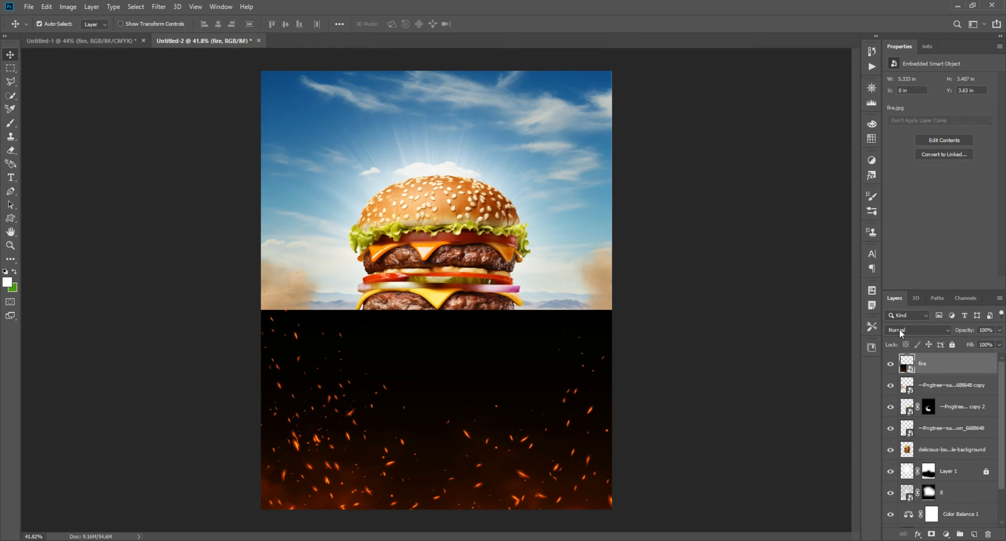
Set the fire sparks layer's blending mode to Screen and duplicate the layer to intensify the sparks
click(899, 329)
click(908, 367)
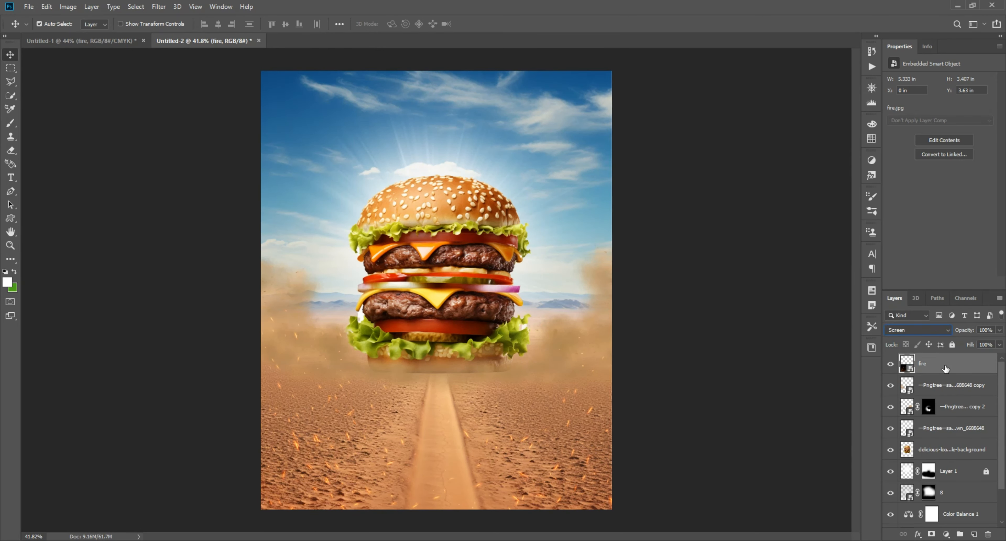
key(ctrl+j)
click(681, 351)
scroll(381, 405, up, 5)
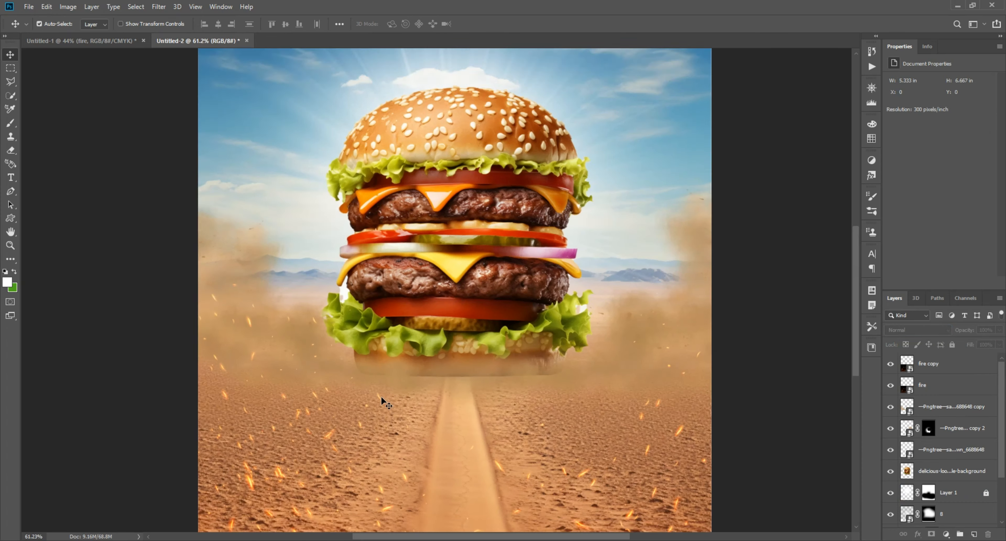
Try to convert the two fire spark layers into one smart object
click(950, 388)
shift+click(953, 369)
right_click(953, 371)
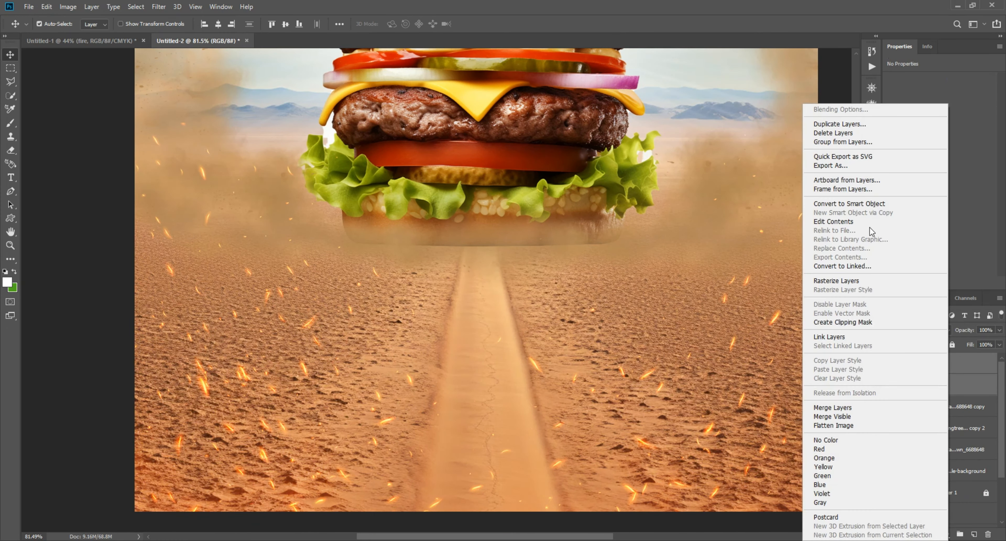
click(859, 204)
key(ctrl+z)
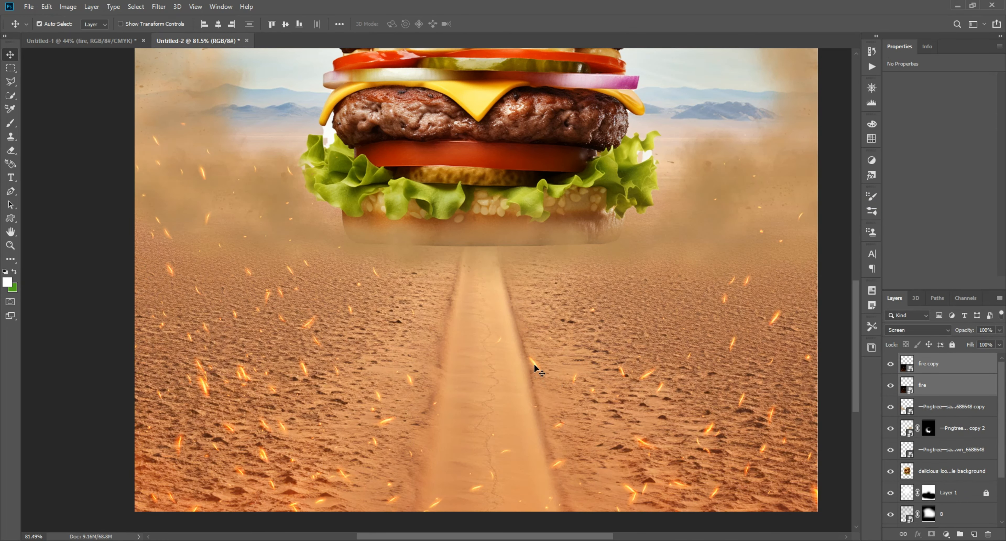
Shift both fire spark layers slightly upward over the desert and rearrange the source images in Untitled-1
drag(533, 364, 533, 319)
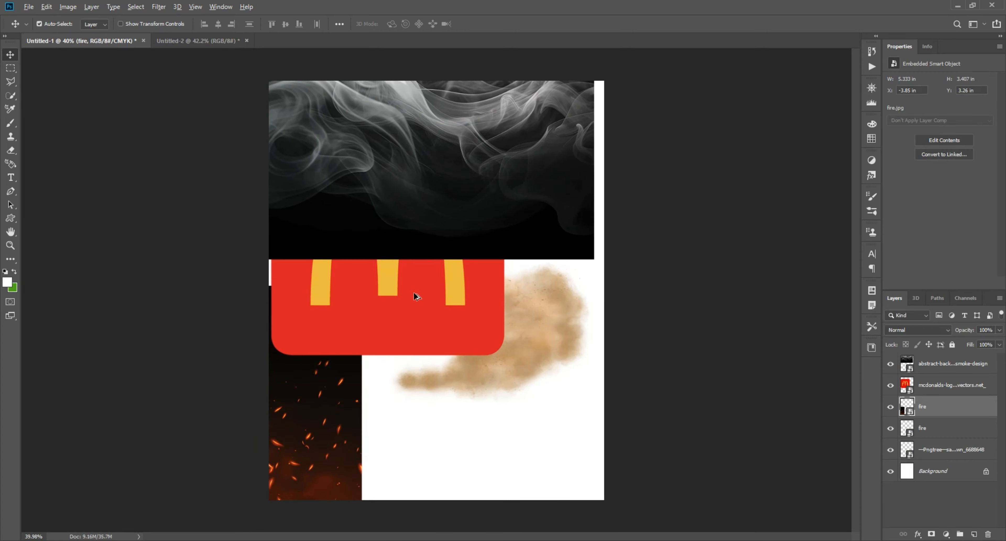
drag(415, 296, 552, 307)
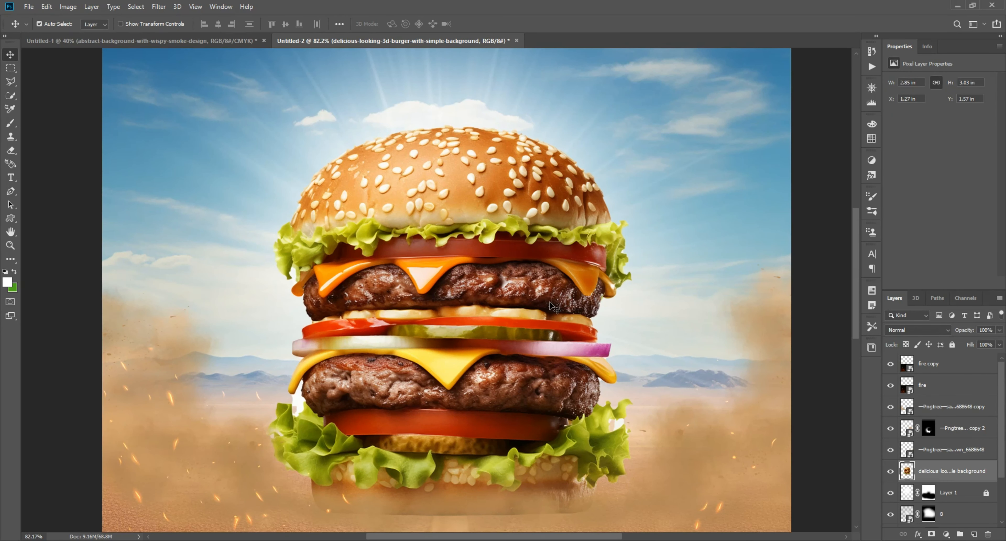
Create a new layer clipped to the burger, set it to Screen blending and get the brush ready with white
click(974, 534)
click(924, 330)
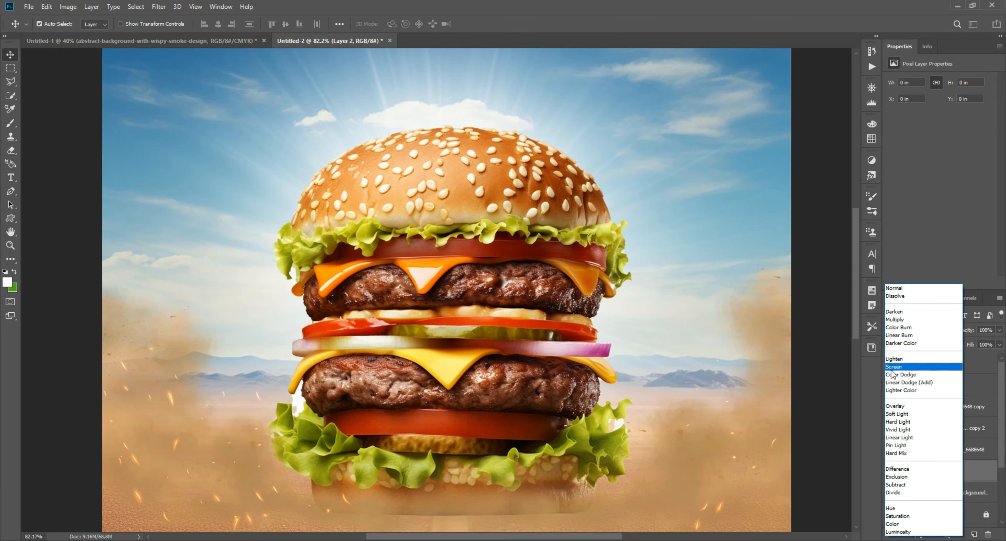
click(898, 363)
click(11, 123)
scroll(270, 190, up, 5)
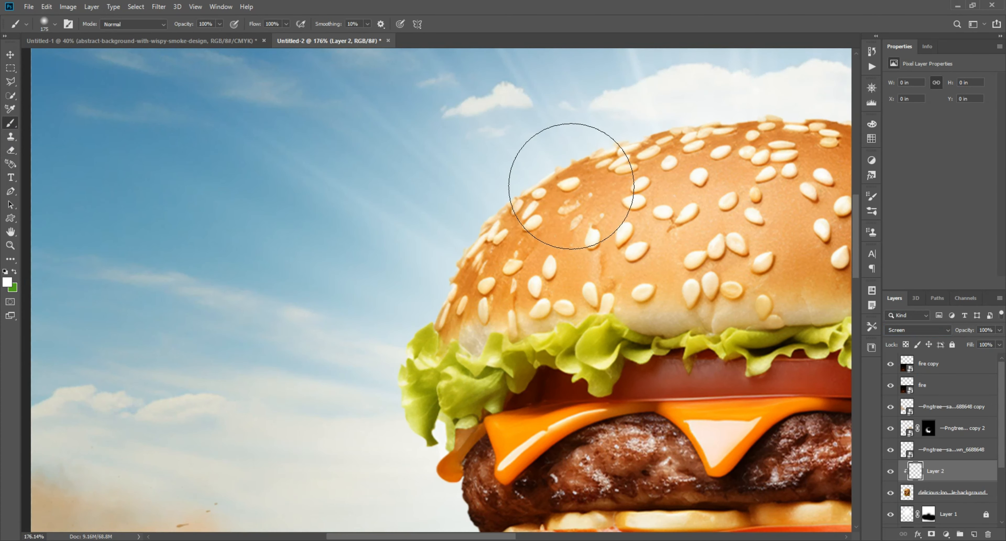
click(570, 212)
key(ctrl+z)
click(505, 196)
key(ctrl+z)
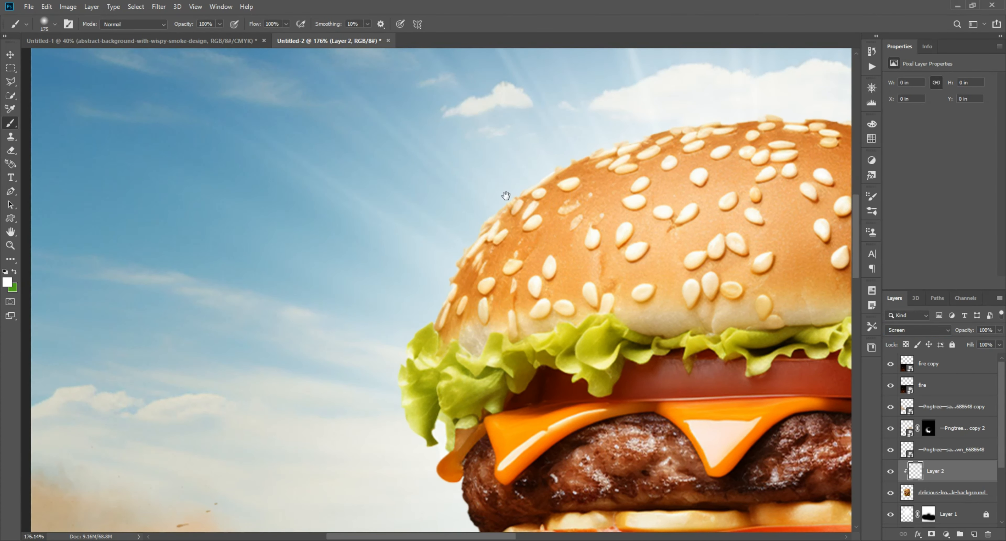
Paint soft white rim light along the burger's left edge on the clipped layer with a 175 px brush
drag(505, 197, 599, 256)
drag(640, 138, 543, 175)
drag(522, 166, 634, 51)
drag(618, 114, 566, 289)
drag(563, 299, 580, 211)
mouse_move(566, 222)
mouse_down()
mouse_move(545, 297)
mouse_move(576, 352)
mouse_move(576, 181)
mouse_move(634, 309)
mouse_up()
drag(559, 220, 568, 61)
drag(606, 304, 511, 145)
scroll(557, 311, down, 7)
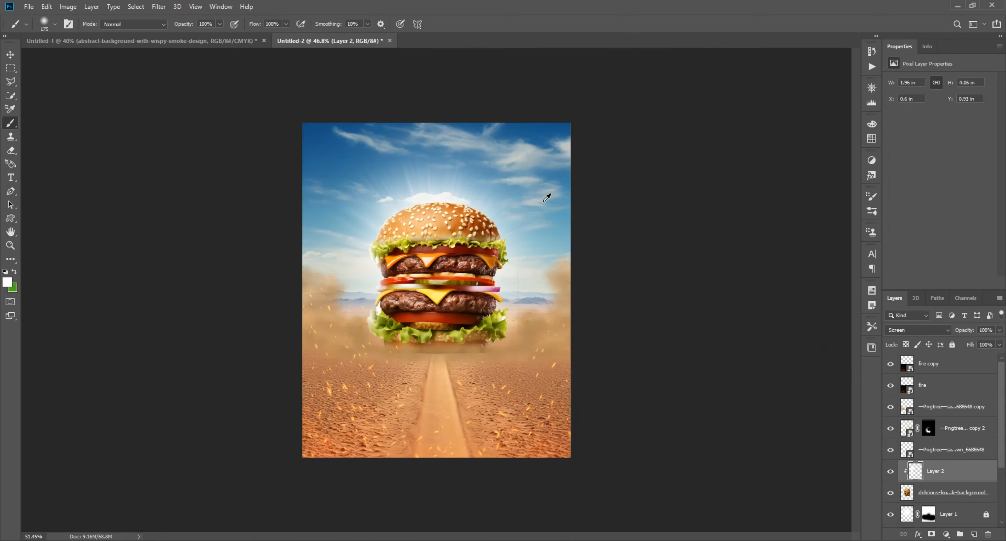
Paint a soft white glow along the burger's right edge and upper bun with a 600 px brush
scroll(547, 195, up, 4)
mouse_move(613, 168)
mouse_down()
mouse_move(550, 81)
mouse_move(638, 350)
mouse_move(628, 447)
mouse_up()
mouse_move(628, 449)
mouse_down()
mouse_move(604, 329)
mouse_move(631, 278)
mouse_up()
drag(670, 142, 713, 285)
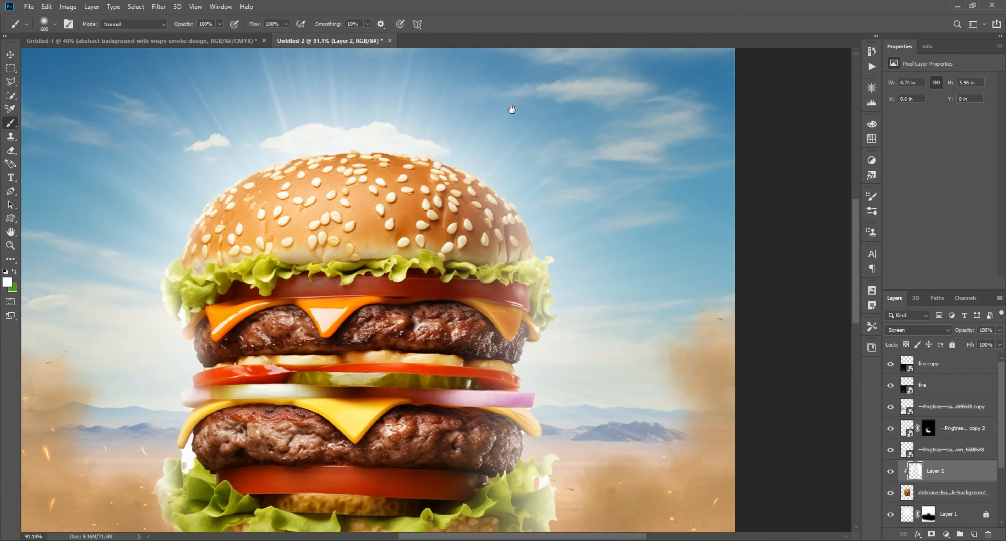
drag(511, 107, 569, 272)
mouse_move(437, 211)
mouse_down()
mouse_move(319, 193)
mouse_move(529, 200)
mouse_up()
scroll(479, 197, down, 4)
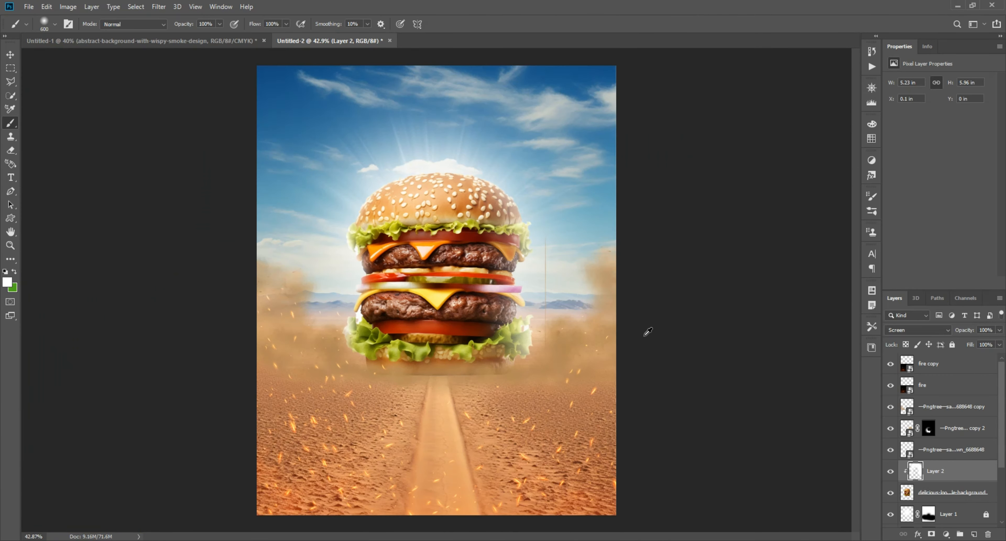
Strengthen the white rim glow around the burger's left, top and right edges and compare the result with the glow layer hidden
scroll(261, 308, up, 5)
drag(297, 278, 396, 402)
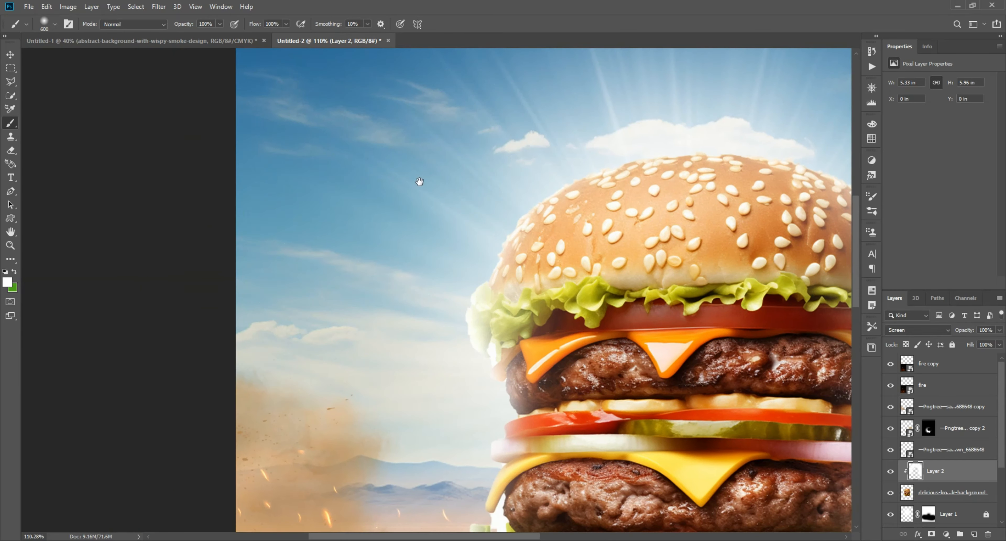
drag(418, 182, 399, 48)
drag(338, 321, 307, 250)
drag(578, 90, 355, 368)
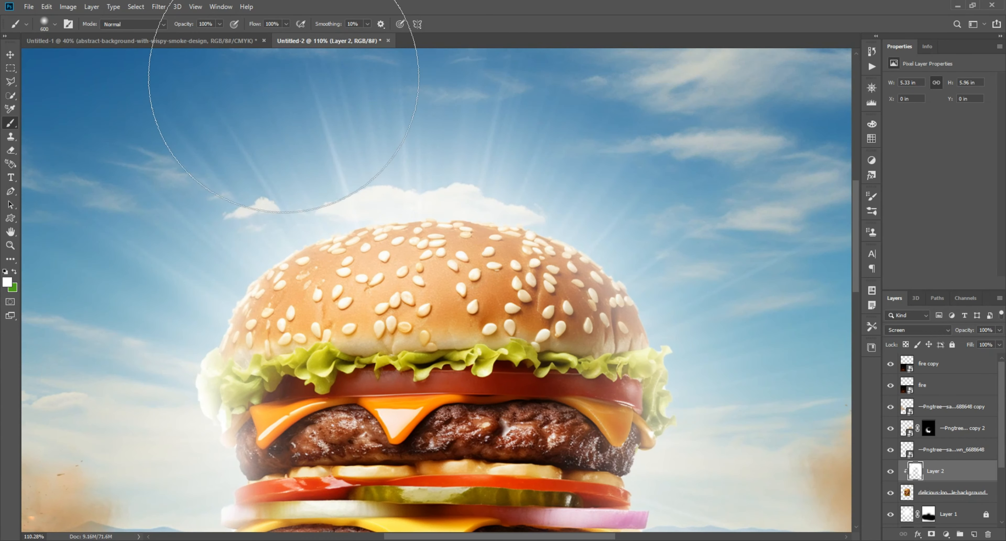
drag(703, 222, 488, 82)
drag(604, 353, 566, 158)
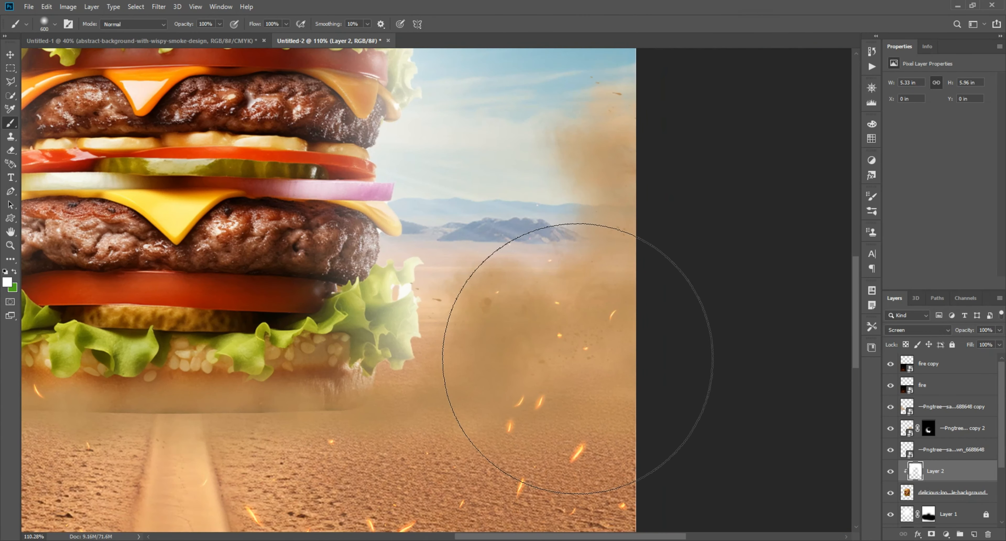
scroll(588, 297, down, 6)
scroll(390, 296, up, 1)
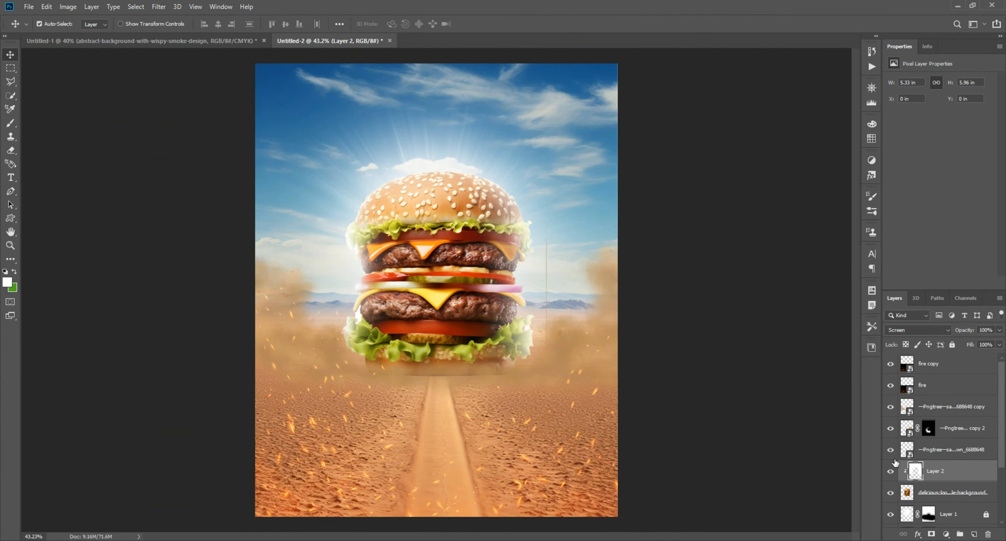
click(891, 471)
click(891, 471)
Add a mask to the rim light layer and paint black over the burger's lower patty and lettuce on both sides to remove the glow
click(931, 533)
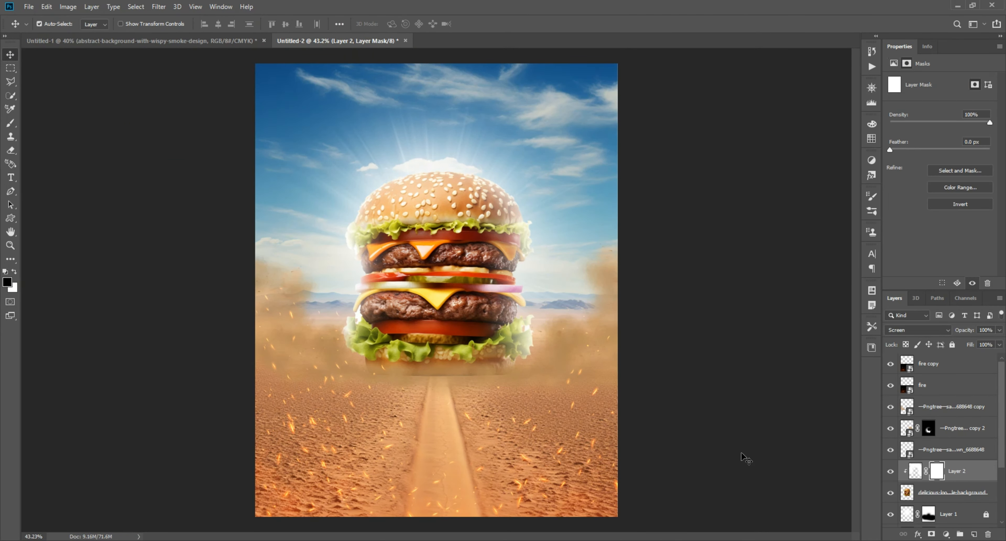
click(9, 124)
scroll(508, 343, up, 10)
drag(482, 348, 526, 340)
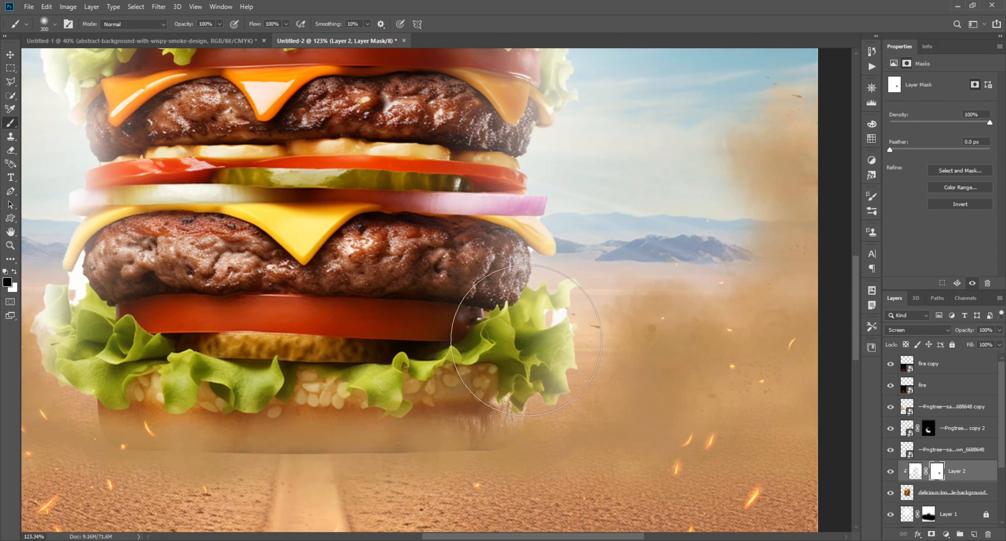
drag(234, 331, 485, 320)
click(371, 312)
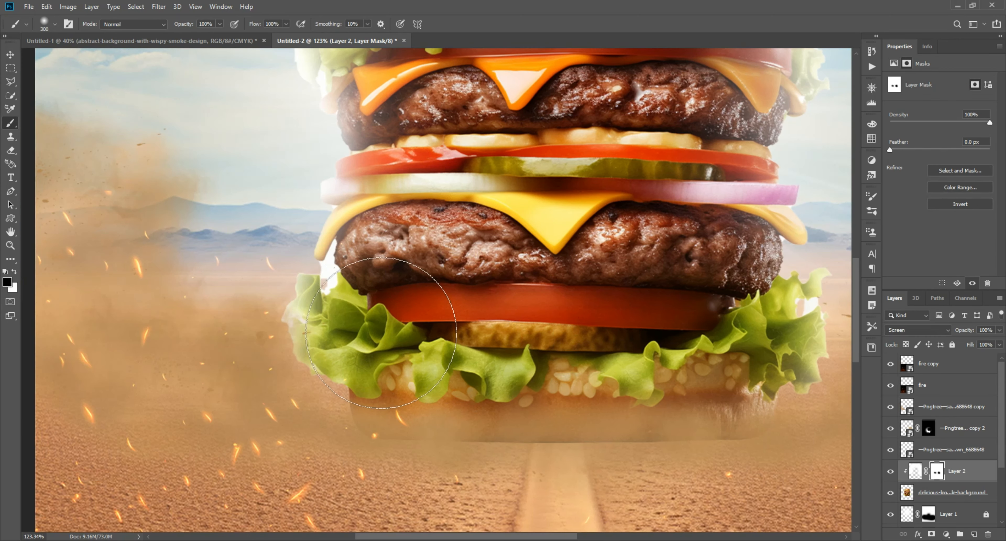
click(10, 55)
scroll(278, 191, down, 9)
scroll(586, 320, down, 3)
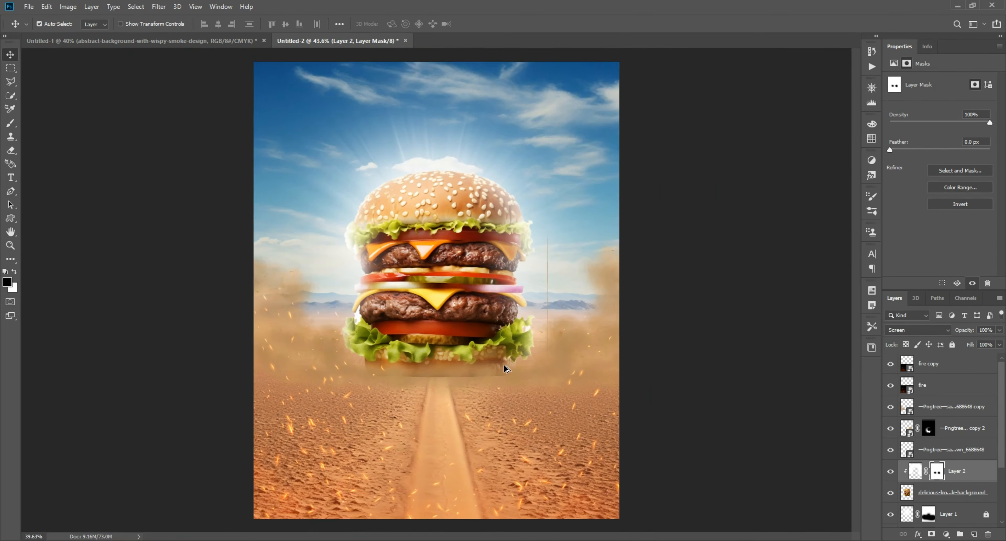
click(711, 391)
Darken the burger with a clipped Curves adjustment, lowering the white point's output to 152, and ready the brush for its mask
click(438, 254)
scroll(438, 254, up, 10)
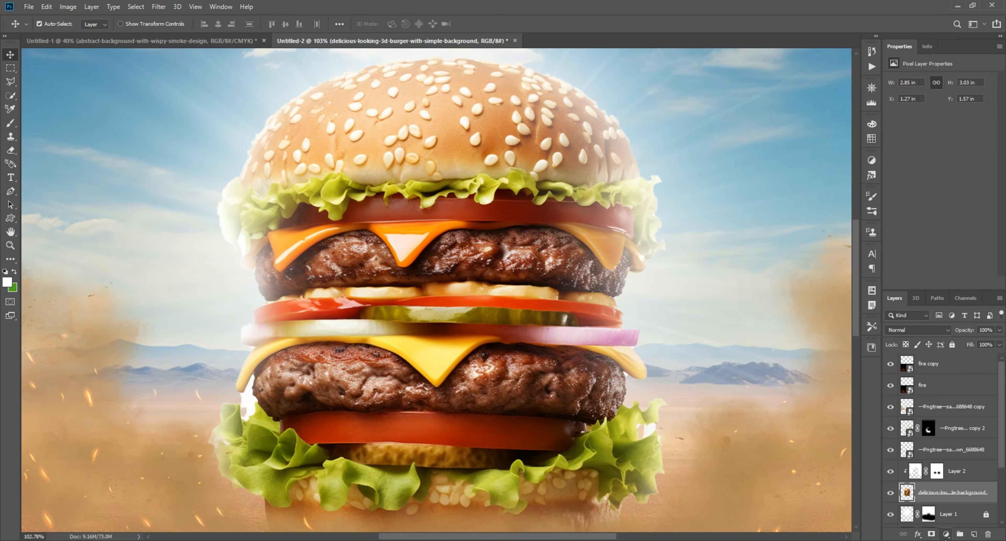
click(945, 534)
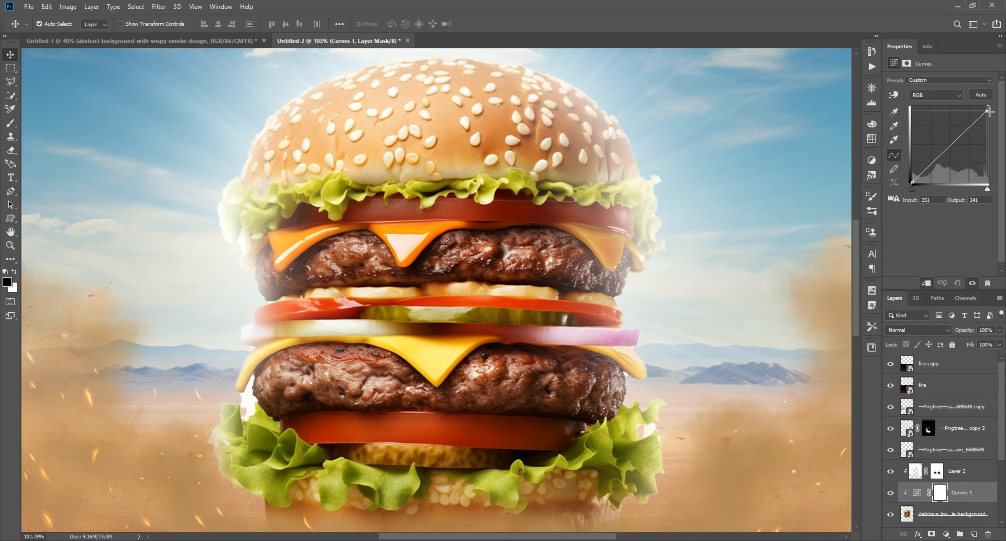
drag(988, 110, 1000, 141)
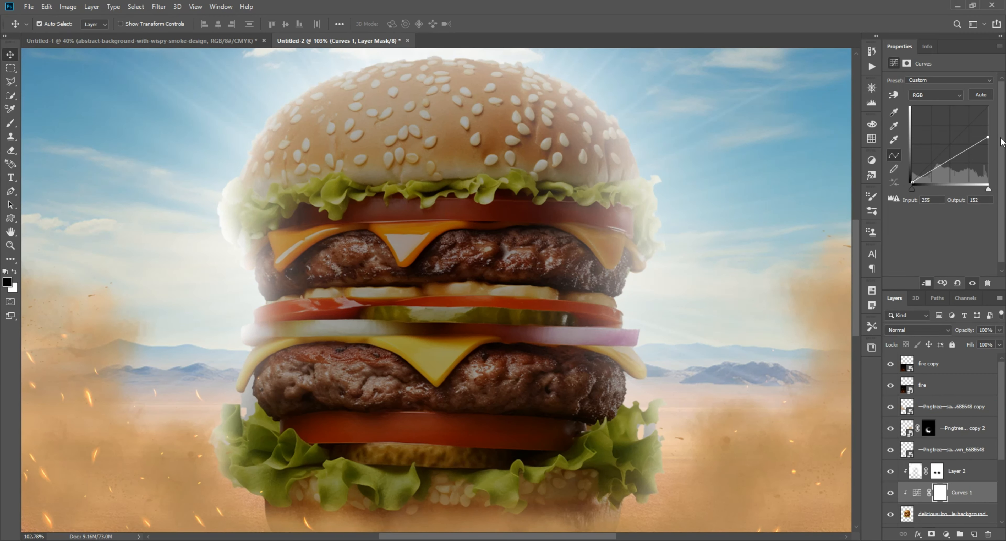
click(7, 127)
scroll(442, 228, down, 5)
drag(441, 270, 421, 233)
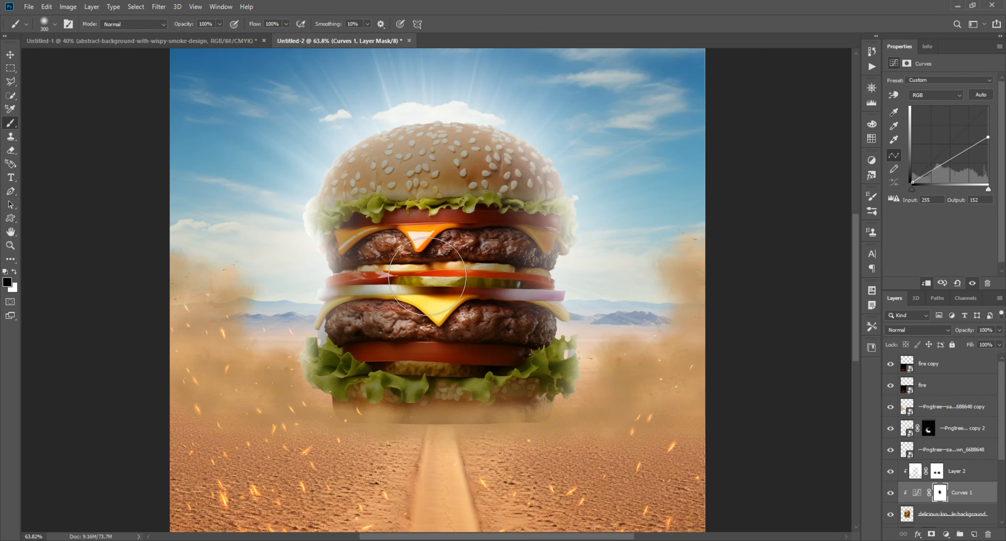
key(ctrl+z)
key(ctrl+z)
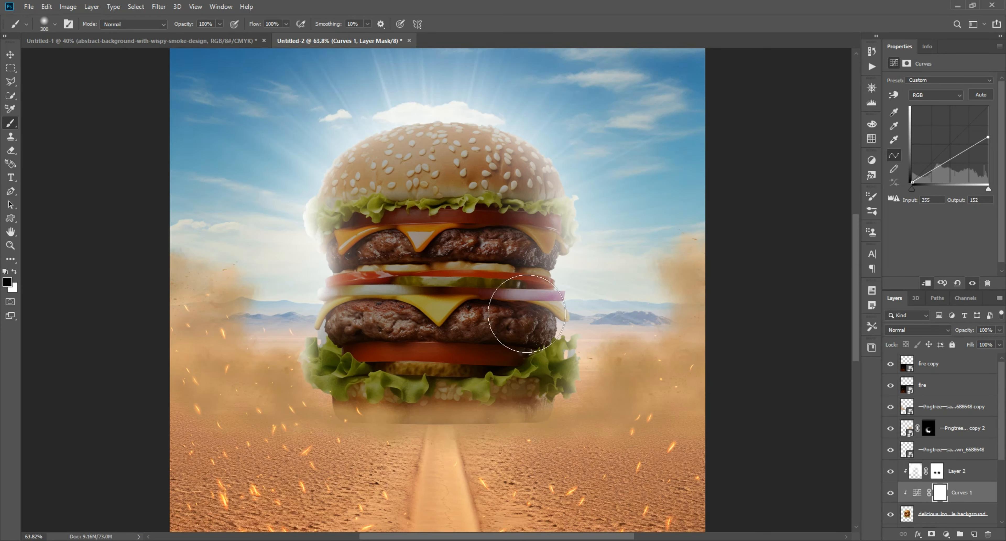
Paint black on the Curves mask with a 700 px brush to clear the darkening from most of the burger
key(bracketright)
key(bracketright)
mouse_move(582, 337)
mouse_down()
mouse_move(624, 393)
mouse_move(588, 420)
mouse_move(235, 270)
mouse_move(282, 267)
mouse_up()
scroll(563, 261, down, 3)
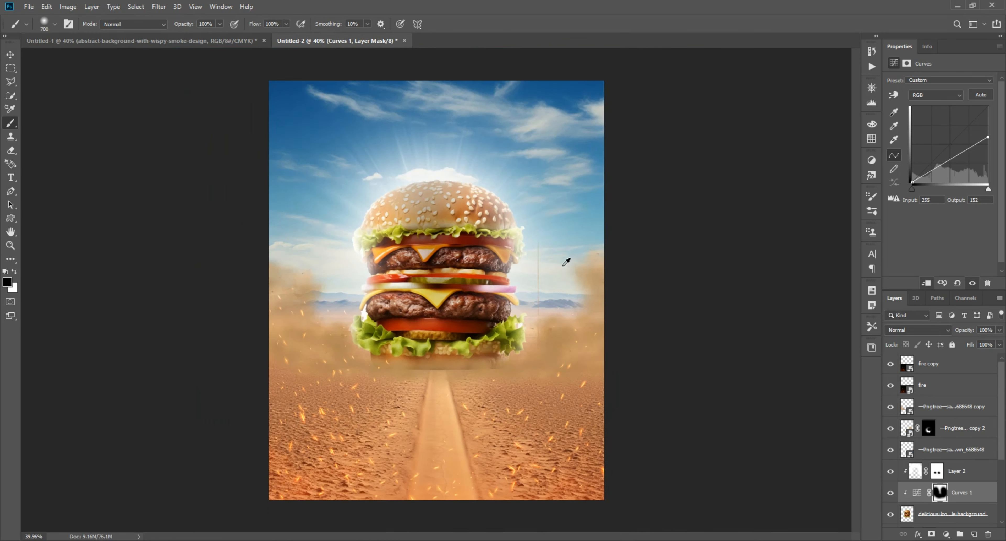
scroll(692, 328, down, 1)
click(9, 58)
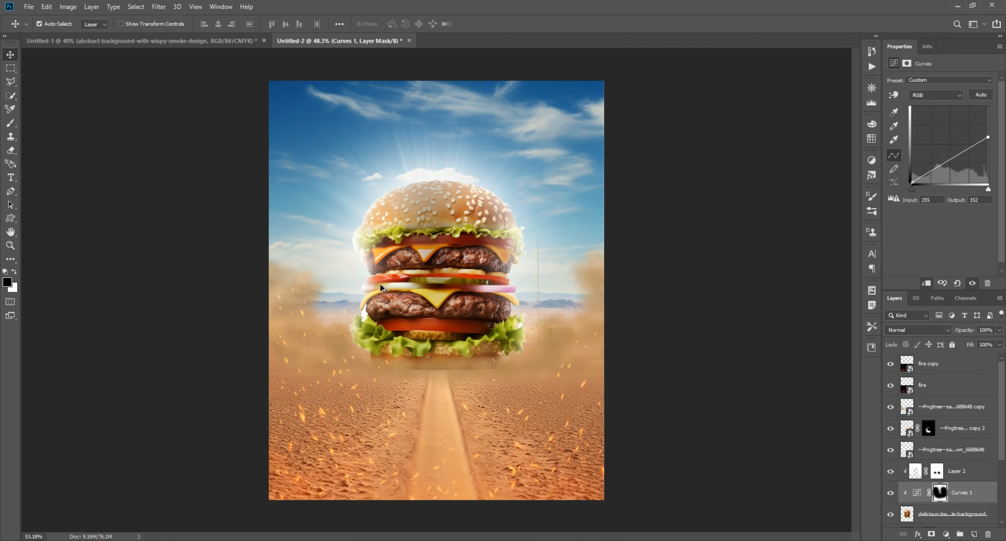
scroll(388, 315, up, 7)
click(362, 409)
scroll(612, 367, down, 4)
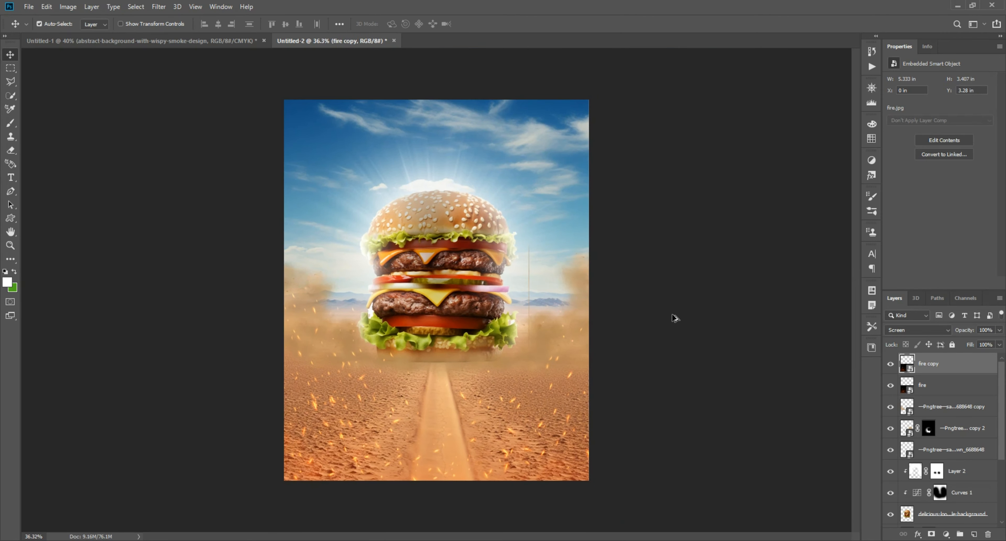
click(681, 329)
Bring the wispy smoke image from the assets document into the poster and set its blending mode to Screen
click(152, 41)
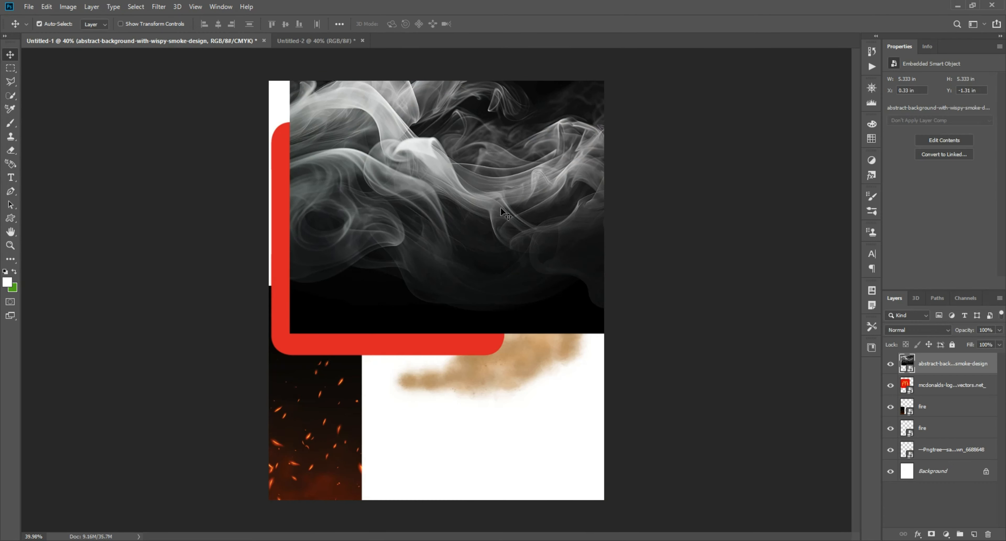
click(317, 40)
drag(418, 213, 419, 212)
click(917, 330)
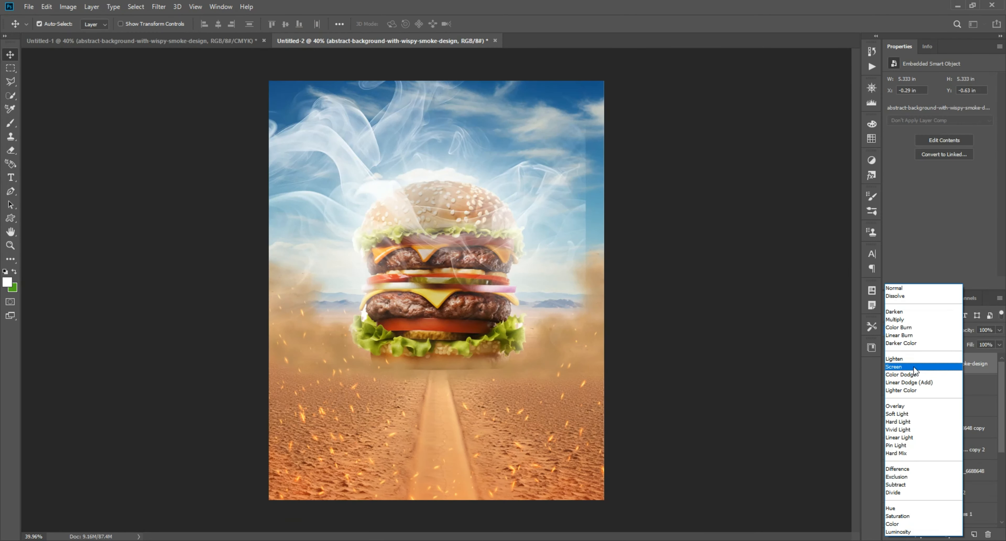
click(905, 367)
Scale the smoke to 15.13%, rotate it -57.15° and place it rising from the burger's upper right side
key(ctrl+t)
drag(296, 297, 493, 282)
drag(510, 244, 498, 235)
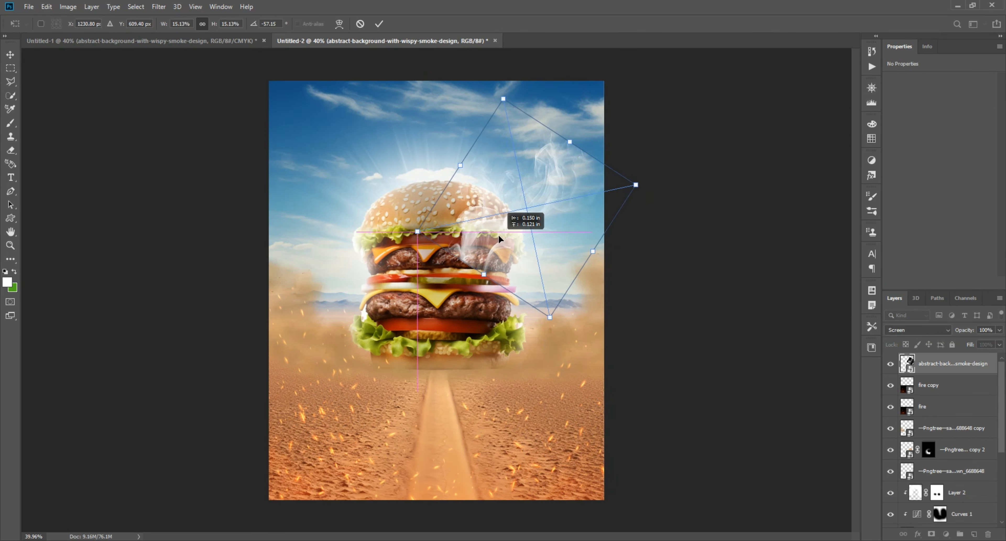
key(Return)
scroll(513, 239, up, 5)
drag(523, 197, 491, 274)
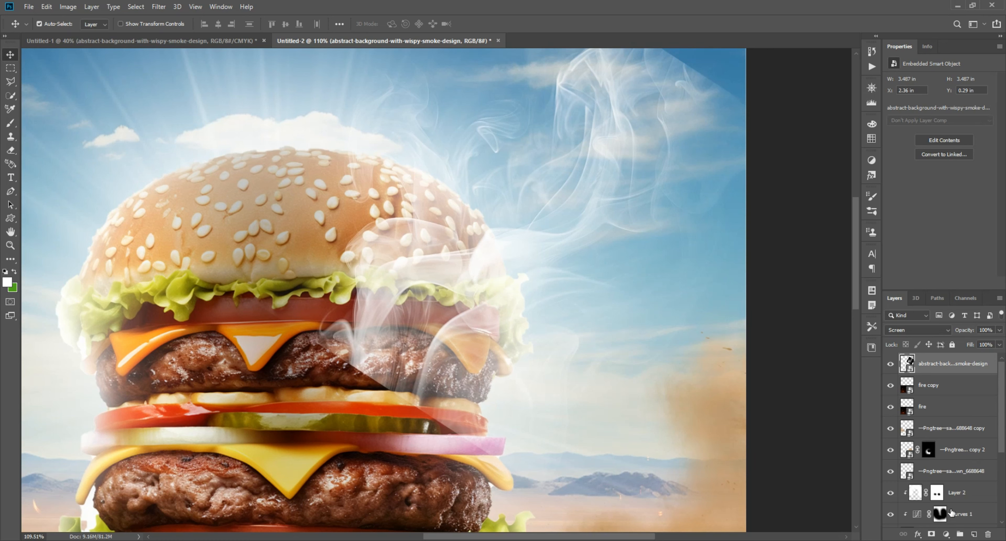
Add a mask to the smoke layer and paint out its hard lower edge over the patties with a 300 px black brush
click(931, 533)
click(11, 123)
key(bracketleft)
key(bracketleft)
key(bracketleft)
key(bracketleft)
click(374, 365)
drag(377, 369, 451, 468)
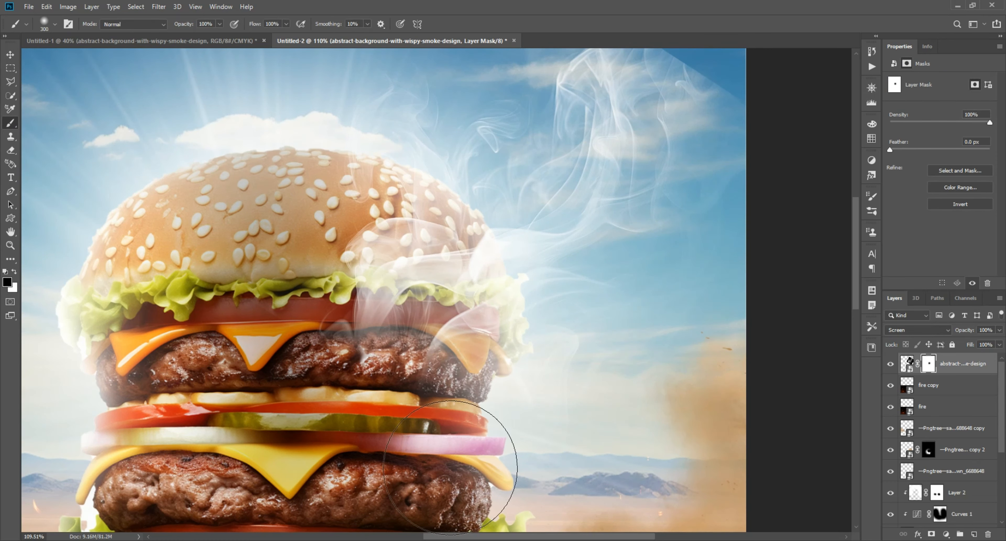
key(v)
scroll(479, 269, down, 3)
scroll(475, 204, up, 2)
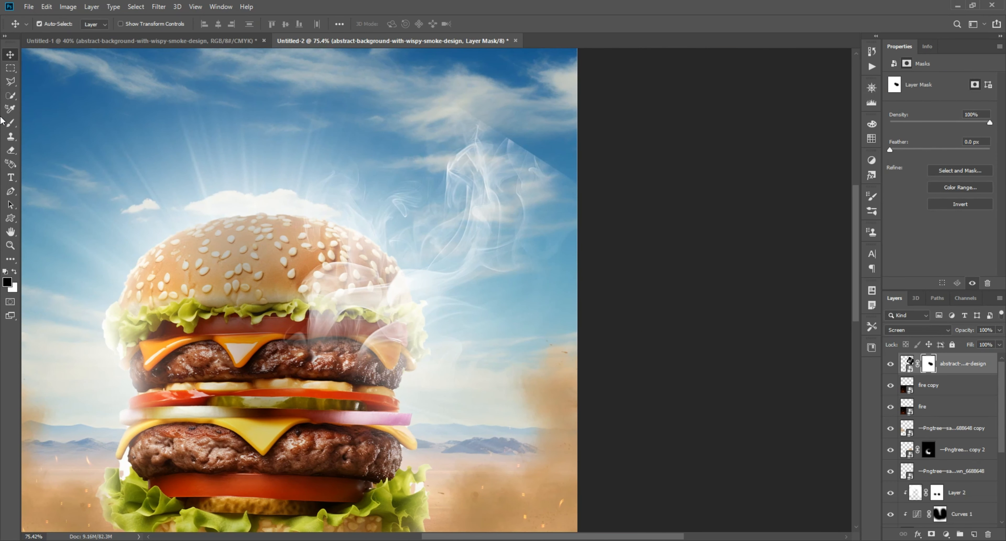
Soften the smoke's remaining hard outer edges against the sky by painting black on its mask
click(11, 123)
drag(385, 121, 292, 209)
drag(381, 185, 600, 279)
key(bracketright)
key(bracketright)
key(bracketright)
Duplicate the masked smoke layer, flip the copy horizontally and position it over the burger's left side
mouse_move(464, 200)
mouse_down()
mouse_move(491, 209)
mouse_move(148, 169)
mouse_up()
key(v)
scroll(507, 170, down, 2)
scroll(507, 170, left, 2)
key(ctrl+t)
right_click(148, 169)
click(180, 299)
drag(119, 270, 304, 262)
drag(304, 262, 267, 424)
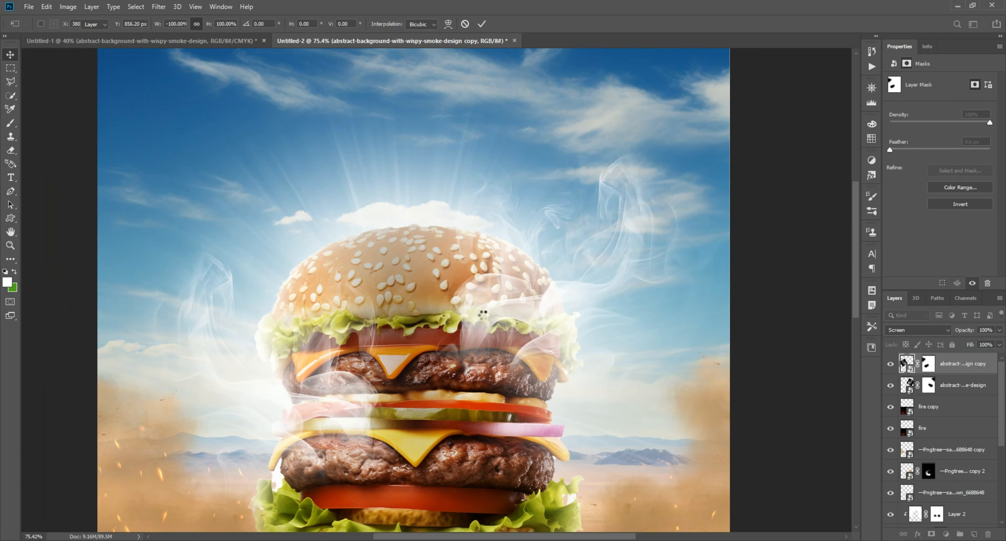
scroll(481, 312, down, 5)
scroll(405, 263, up, 6)
drag(405, 267, 393, 285)
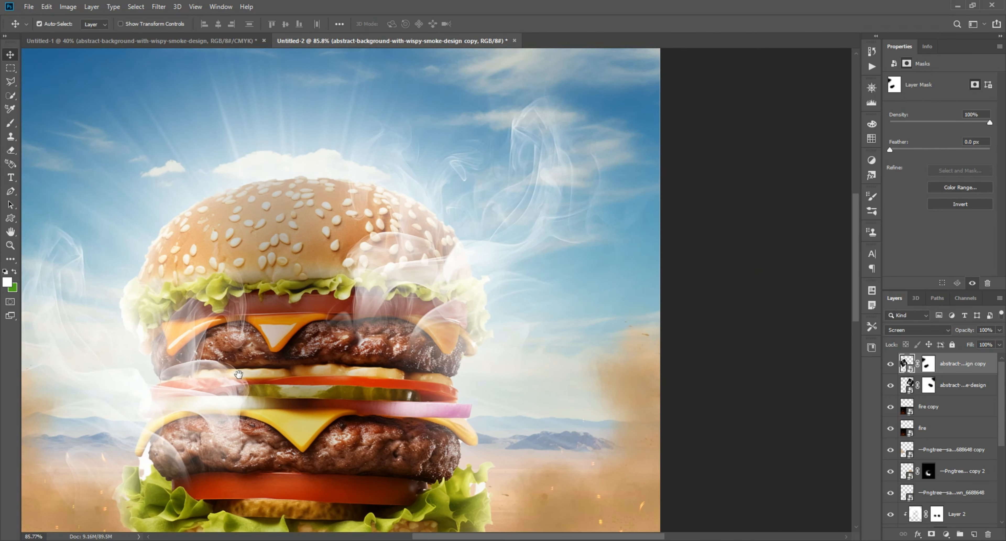
Reduce the opacity of both smoke layers to 68%
key(alt+[)
drag(984, 347, 981, 343)
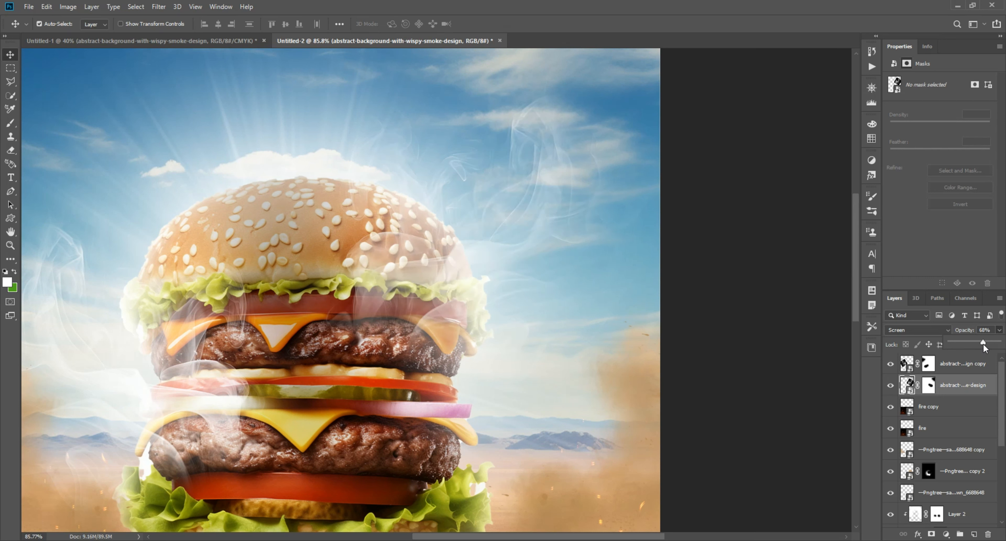
right_click(987, 330)
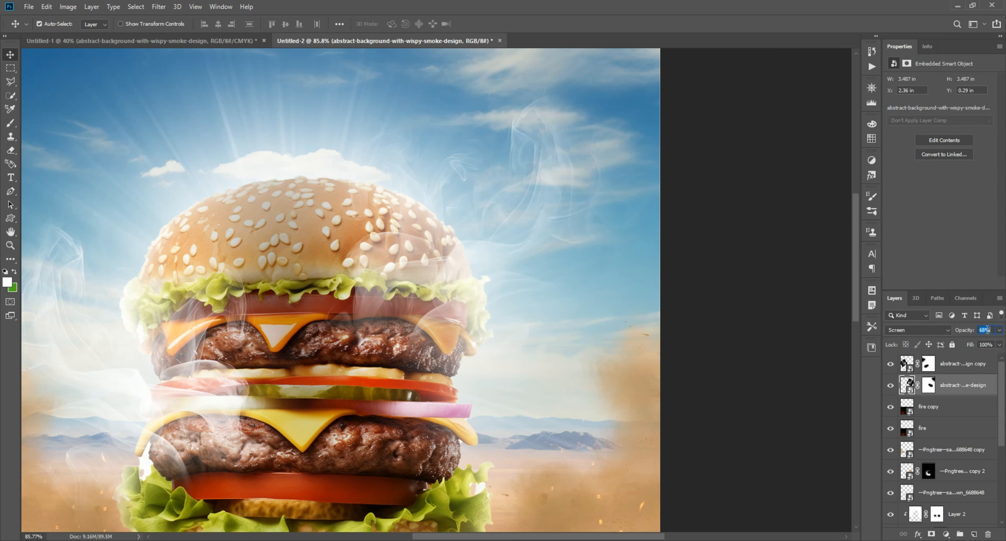
right_click(987, 331)
click(987, 330)
click(970, 407)
click(976, 365)
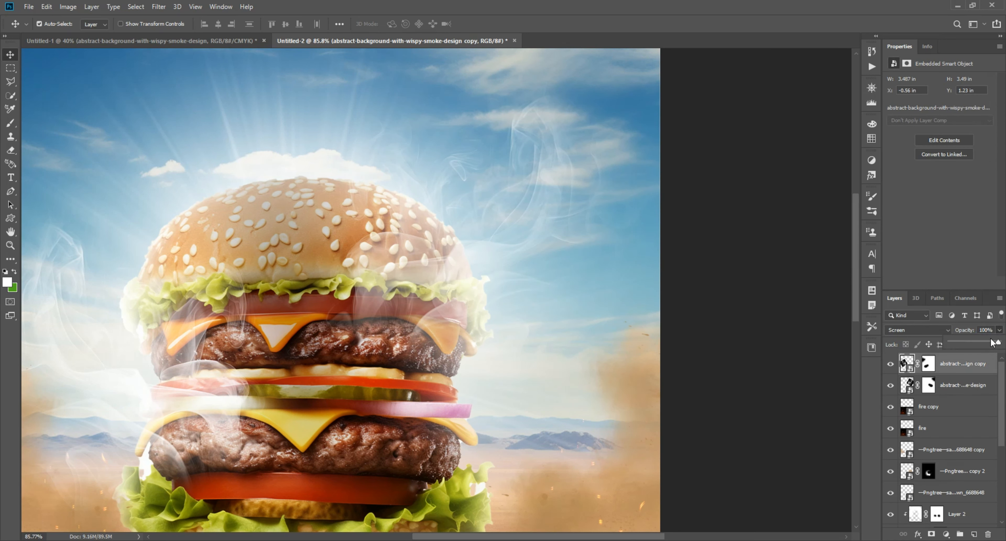
drag(992, 342, 983, 346)
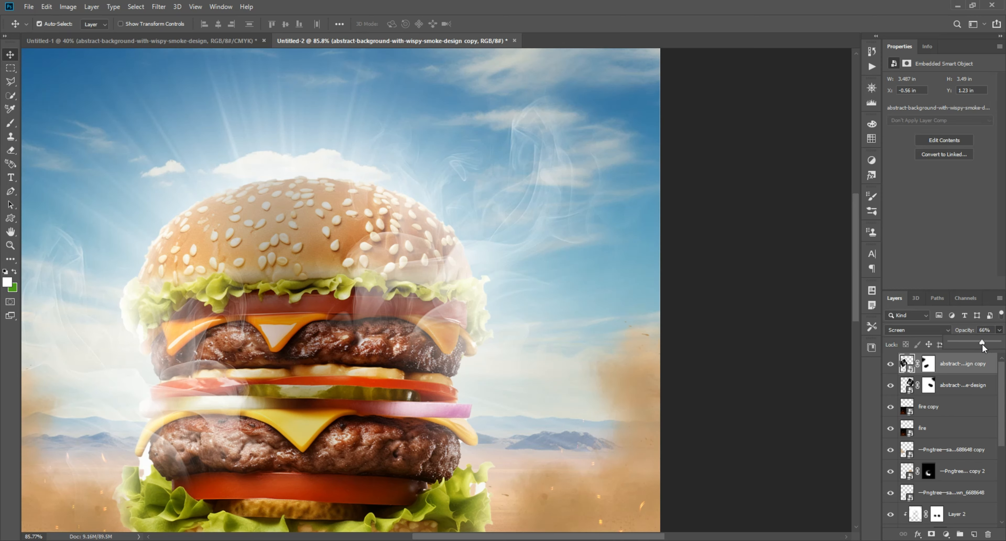
click(738, 349)
key(ctrl+0)
scroll(516, 281, up, 6)
drag(522, 192, 562, 326)
click(595, 321)
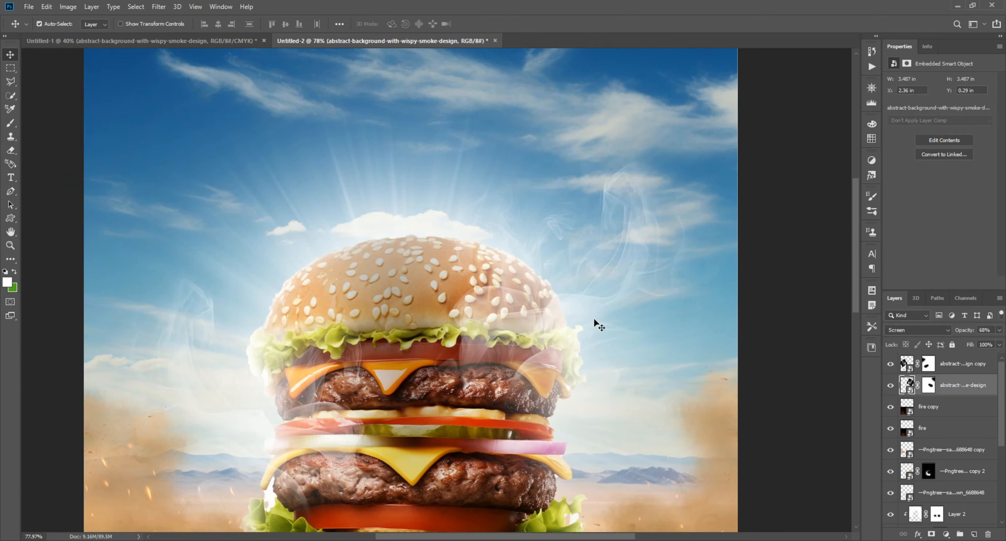
click(799, 298)
Lock both smoke layers and both fire layers so the dust clouds beneath can be selected on the canvas
key(ctrl+0)
scroll(296, 324, up, 5)
click(231, 251)
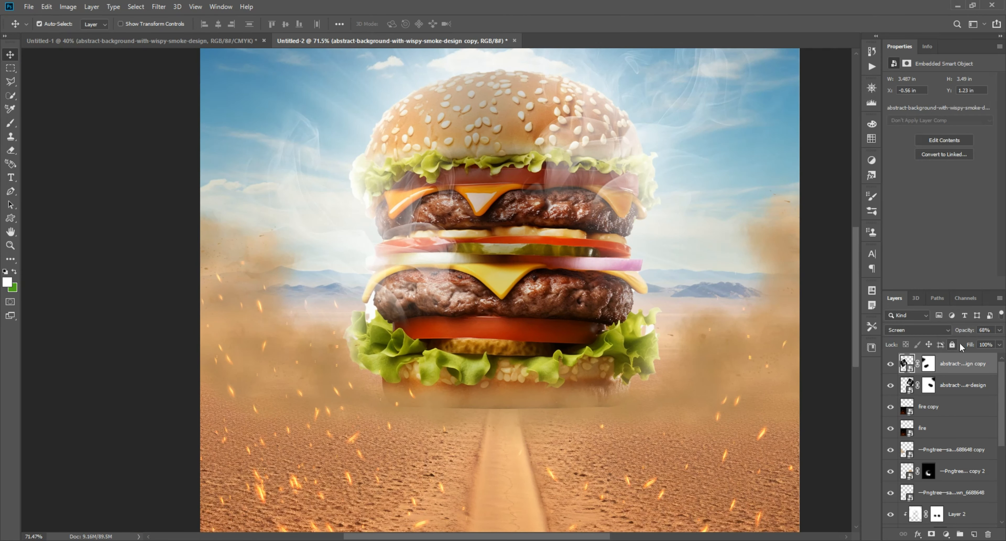
click(953, 378)
click(224, 272)
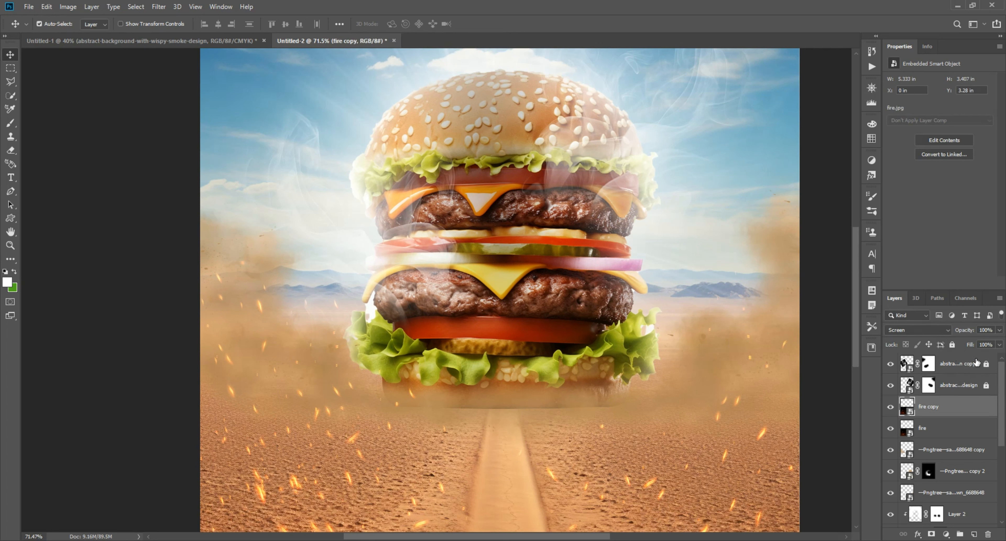
click(945, 427)
click(951, 345)
Lower the left dust cloud's opacity to 78% and the right dust cloud's opacity to 67%
click(231, 251)
click(1000, 330)
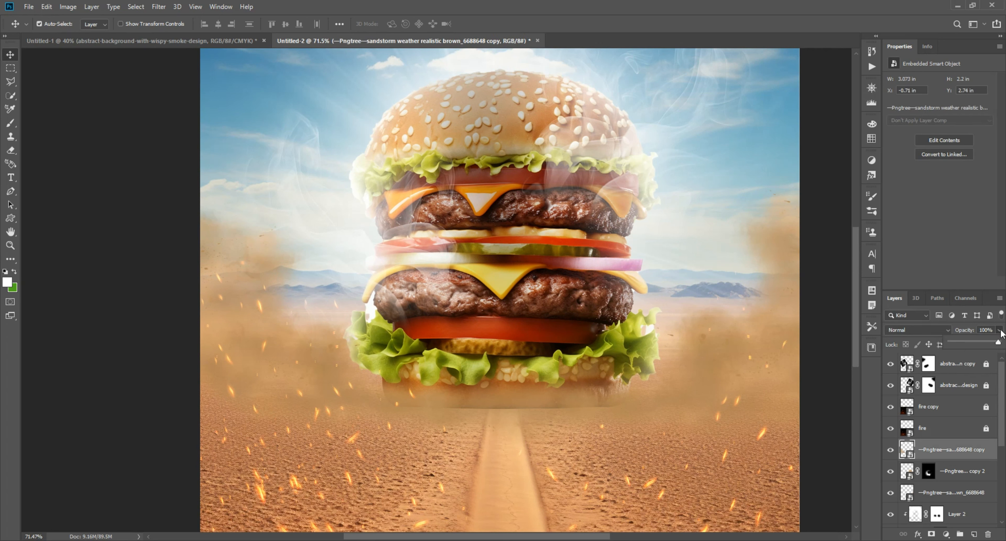
drag(750, 340, 576, 332)
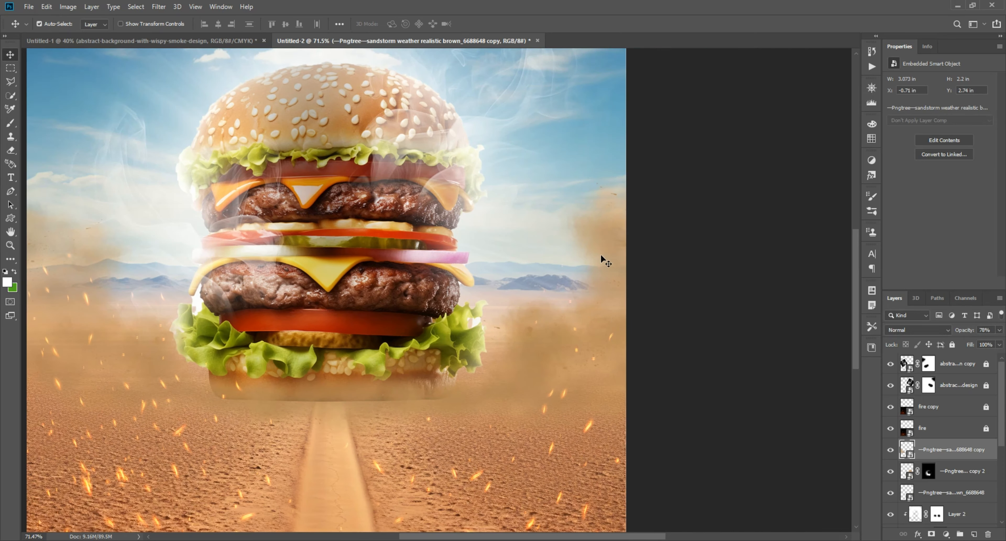
click(601, 255)
click(983, 339)
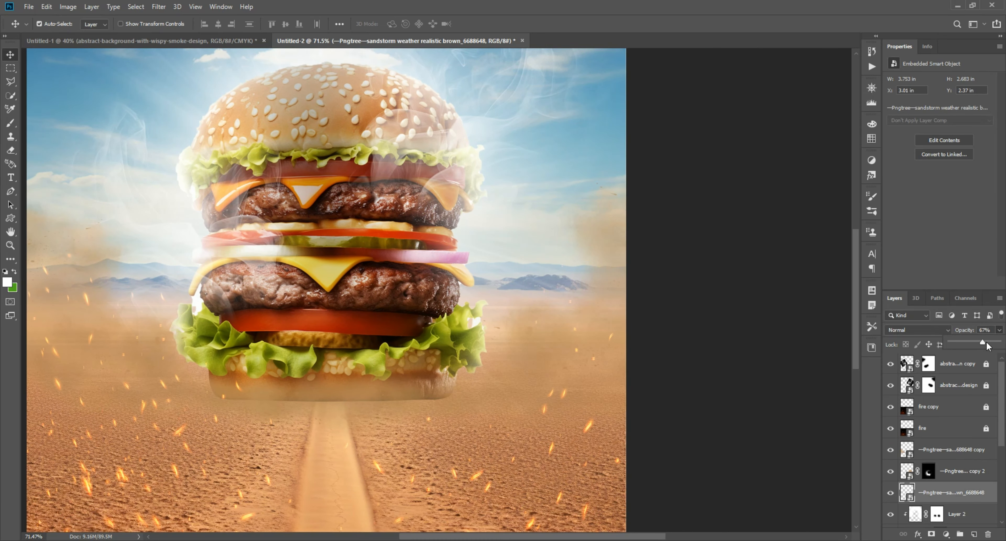
click(710, 324)
Examine the whole composite up close and at full view, checking the burger, smoke, dust and light rays
scroll(710, 324, down, 4)
scroll(553, 281, down, 1)
scroll(343, 270, up, 6)
click(336, 269)
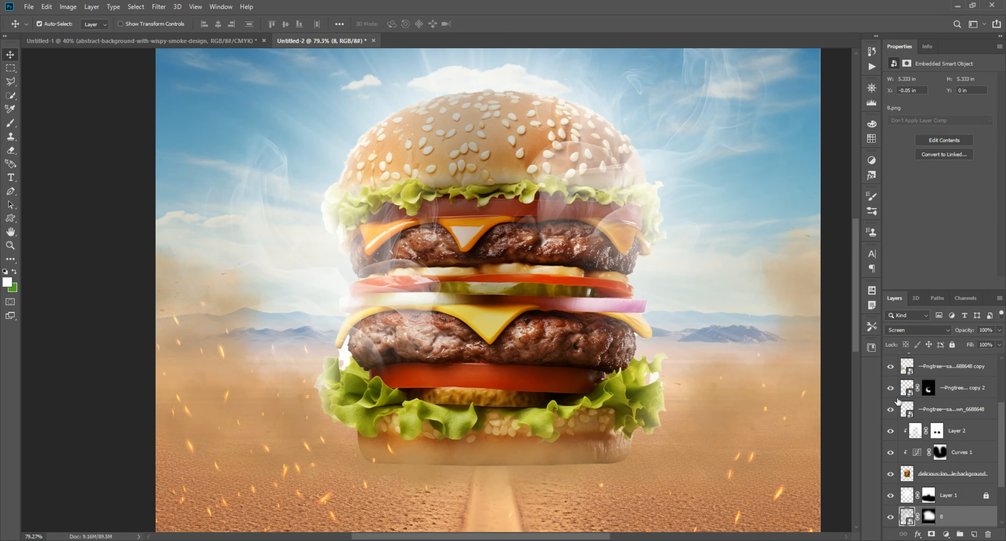
scroll(742, 357, down, 5)
click(633, 312)
scroll(568, 285, up, 3)
scroll(568, 285, down, 4)
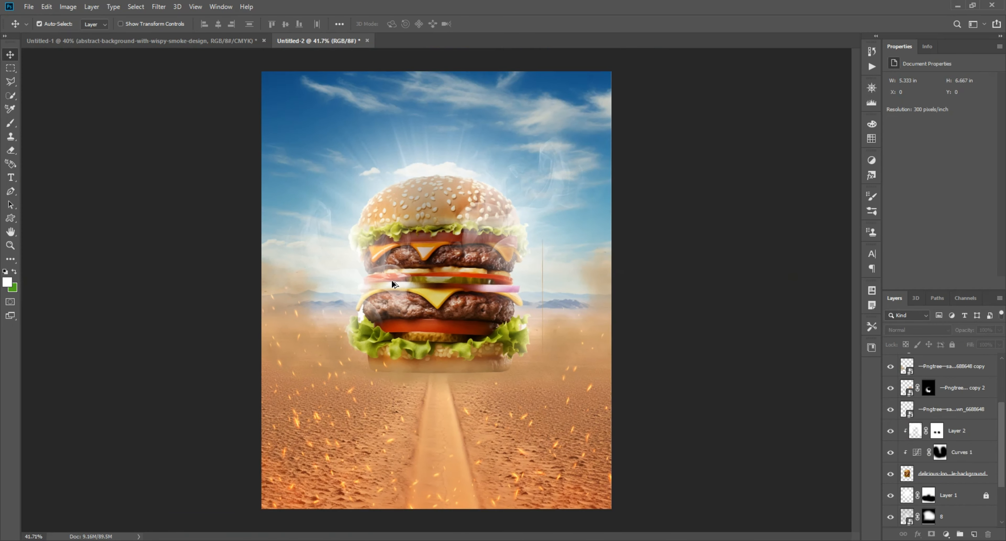
scroll(688, 260, up, 1)
Bring the McDonald's logo from the assets document into the poster and scale it down to 32.85%
click(211, 41)
drag(423, 342, 316, 136)
key(ctrl+t)
drag(511, 136, 330, 137)
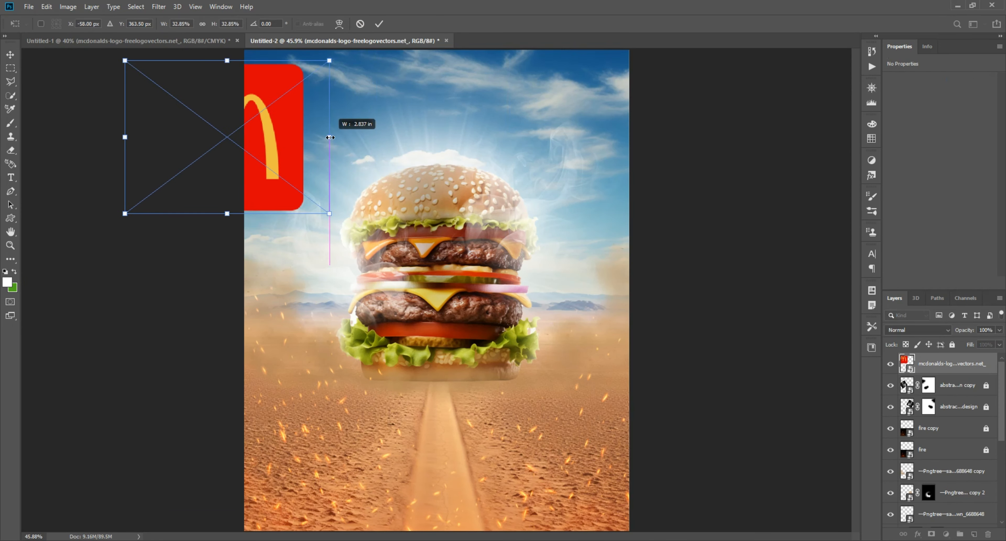
drag(261, 150, 481, 256)
Shrink the McDonald's logo further to about 0.9 in wide and place it in the poster's upper left corner with a small margin
scroll(346, 137, up, 7)
drag(616, 238, 483, 223)
drag(389, 230, 454, 179)
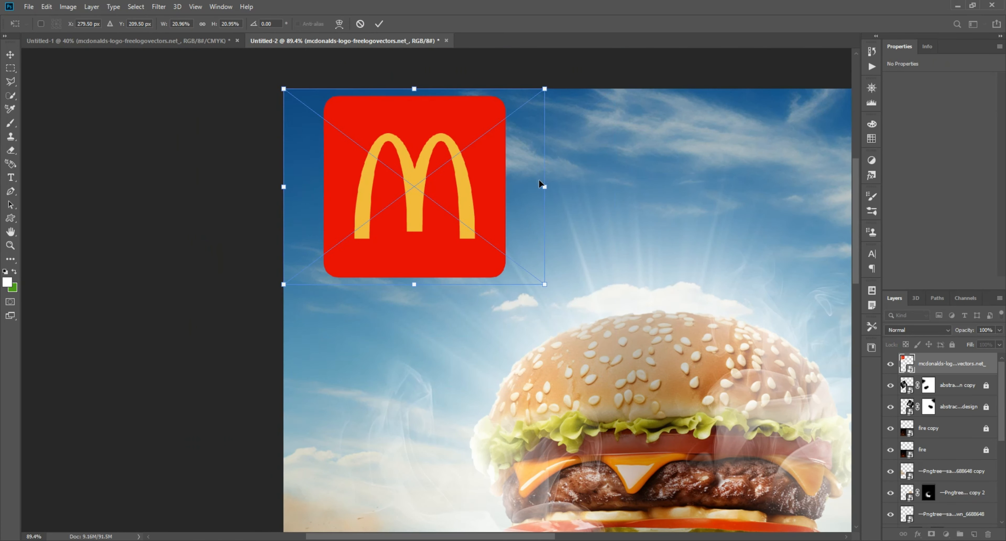
drag(543, 187, 421, 194)
drag(376, 195, 397, 185)
drag(441, 177, 479, 180)
key(Return)
scroll(584, 160, down, 4)
scroll(583, 162, down, 2)
scroll(550, 290, up, 5)
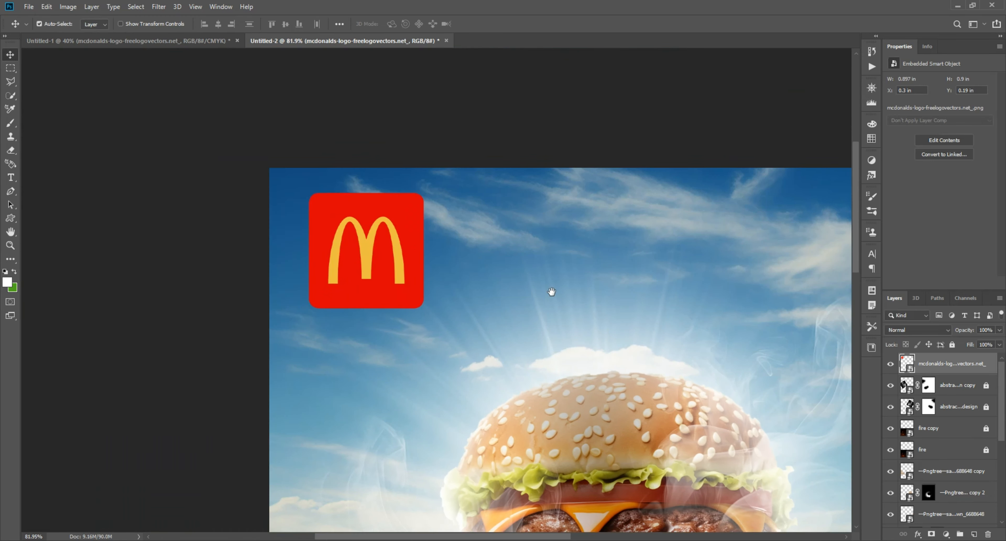
Scale the McDonald's logo down to about 0.8 in square in the poster's upper left corner
key(ctrl+t)
drag(447, 312, 425, 295)
drag(363, 262, 370, 272)
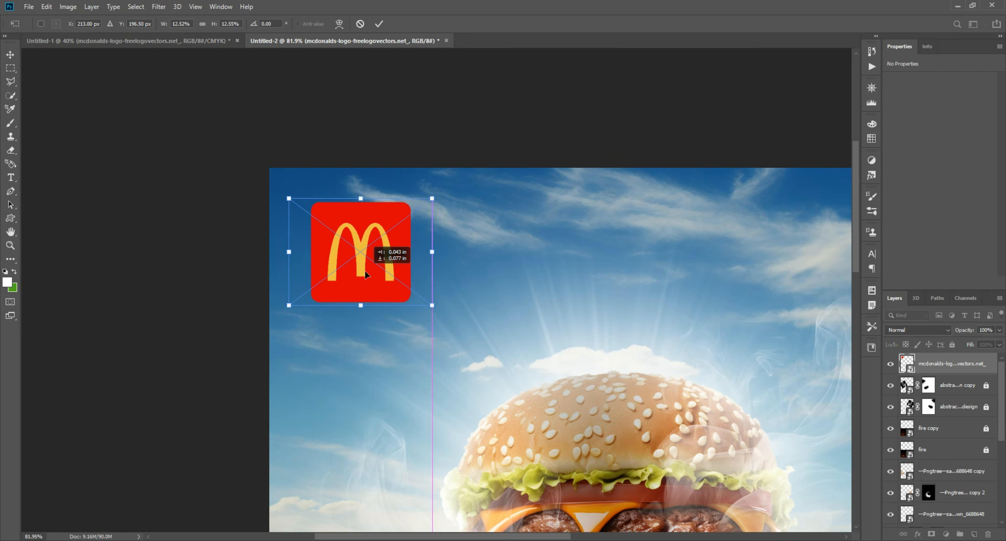
key(Return)
scroll(384, 246, down, 5)
scroll(397, 228, up, 5)
drag(332, 101, 471, 236)
scroll(418, 186, up, 3)
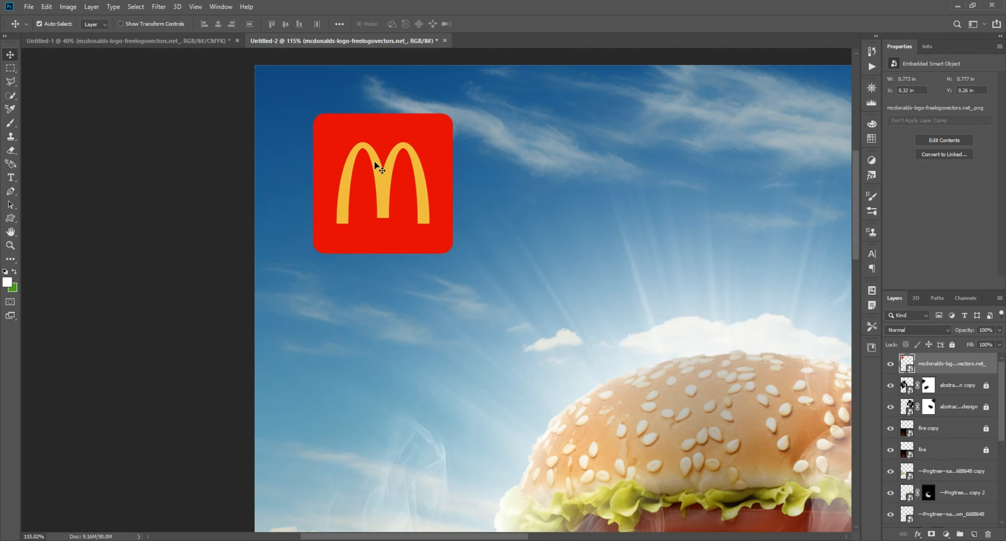
key(ctrl+t)
drag(487, 181, 493, 180)
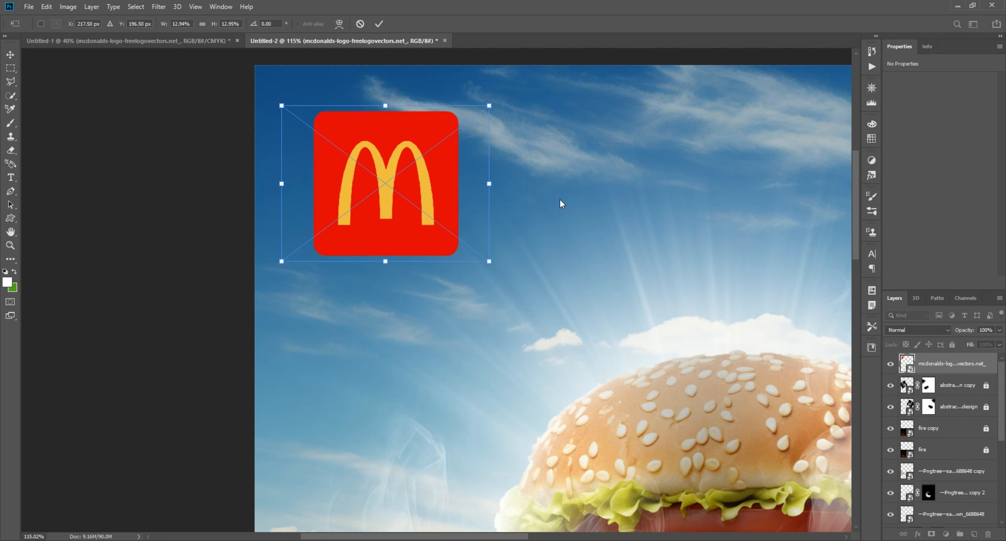
key(Return)
Nudge the McDonald's logo closer to the poster's corner, to X 0.17 in and Y 0.19 in
key(shift+Left)
key(shift+Left)
key(shift+Left)
key(shift+Left)
key(shift+Left)
key(Left)
key(Left)
key(Left)
key(Left)
key(Left)
key(Left)
key(Left)
key(Up)
key(Up)
key(Up)
key(Up)
key(Up)
key(Up)
key(Up)
key(Up)
key(Up)
key(Up)
key(Up)
key(Up)
key(Up)
key(Up)
key(Up)
key(Up)
key(Up)
key(Up)
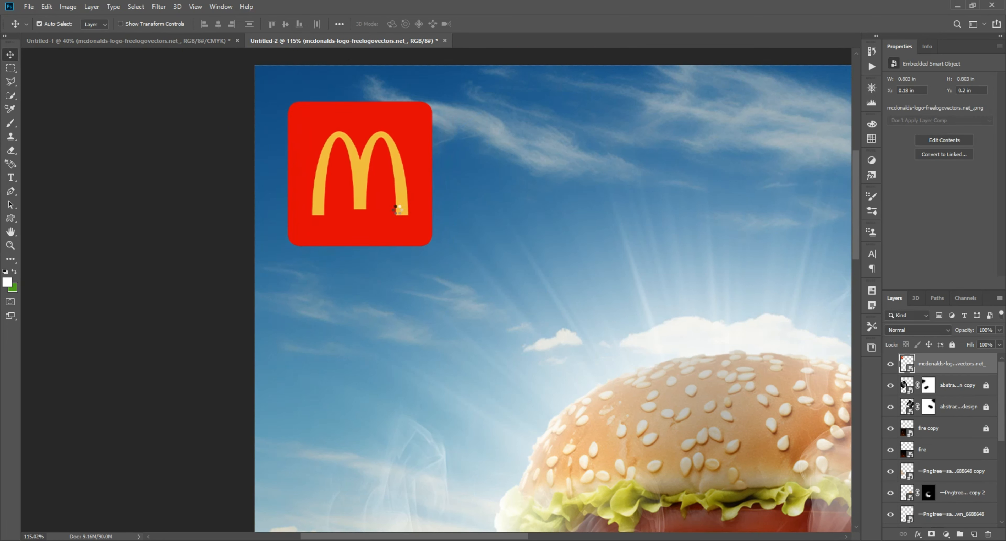
Add a black Drop Shadow to the logo with 100% opacity, distance 0, spread 18% and size about 43 px
click(918, 533)
click(937, 528)
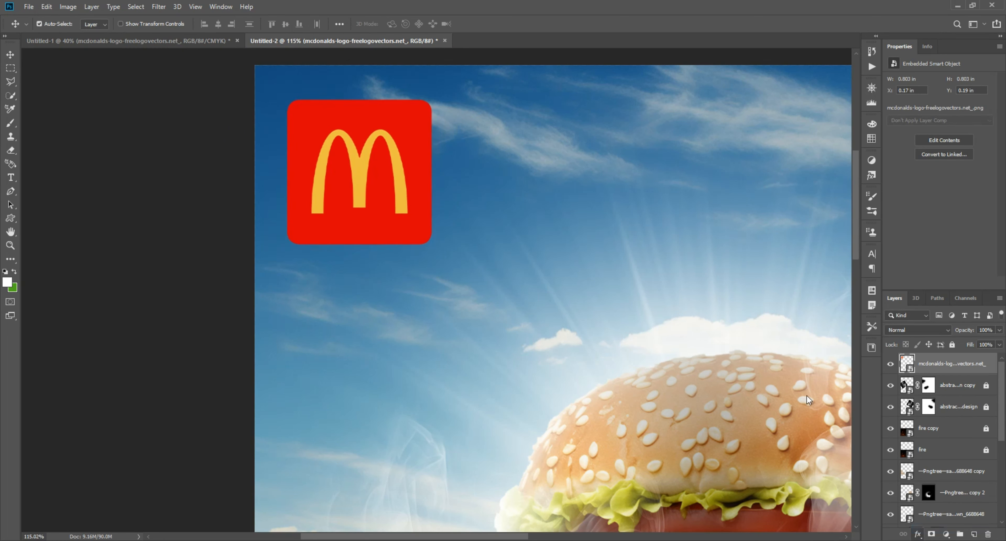
mouse_move(764, 213)
mouse_down()
mouse_move(749, 213)
mouse_move(750, 223)
mouse_up()
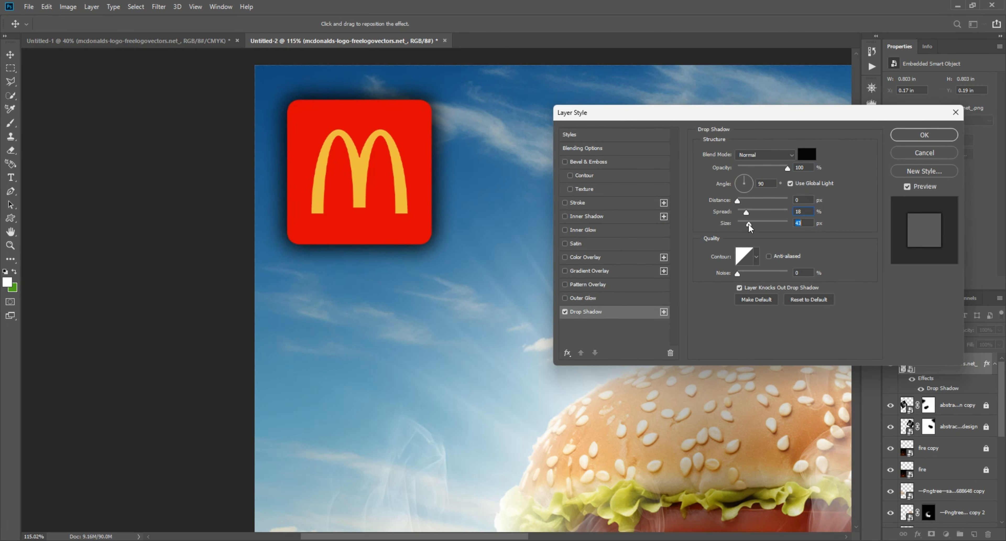
click(922, 139)
scroll(568, 264, down, 5)
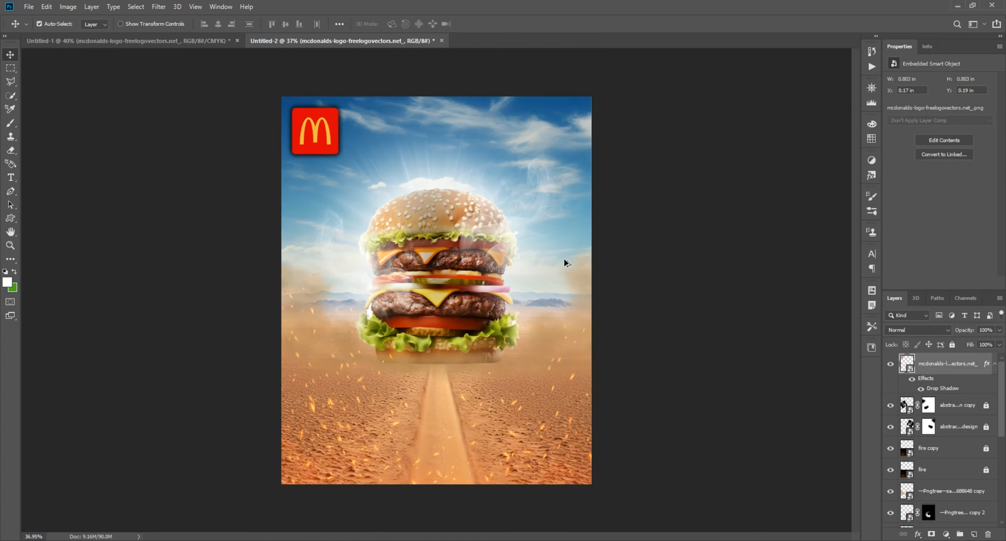
Add a Color Balance adjustment layer above the logo, shifting the midtones to about -13 towards cyan and slightly towards green
scroll(566, 262, up, 1)
click(702, 308)
click(944, 533)
click(952, 443)
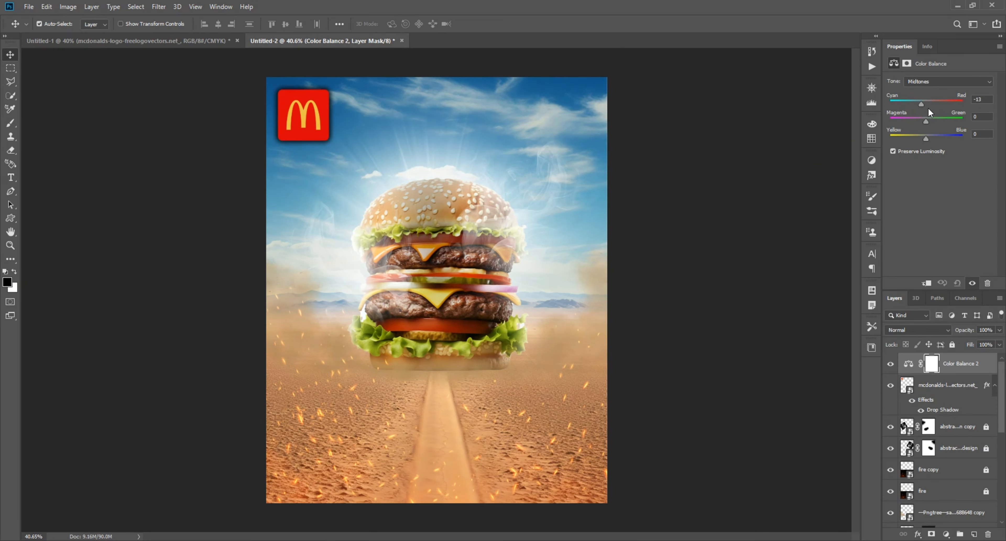
mouse_move(925, 121)
mouse_down()
mouse_move(934, 139)
mouse_move(928, 124)
mouse_up()
click(626, 258)
Add a Hue/Saturation adjustment layer on top of the poster and raise the saturation slightly
click(945, 534)
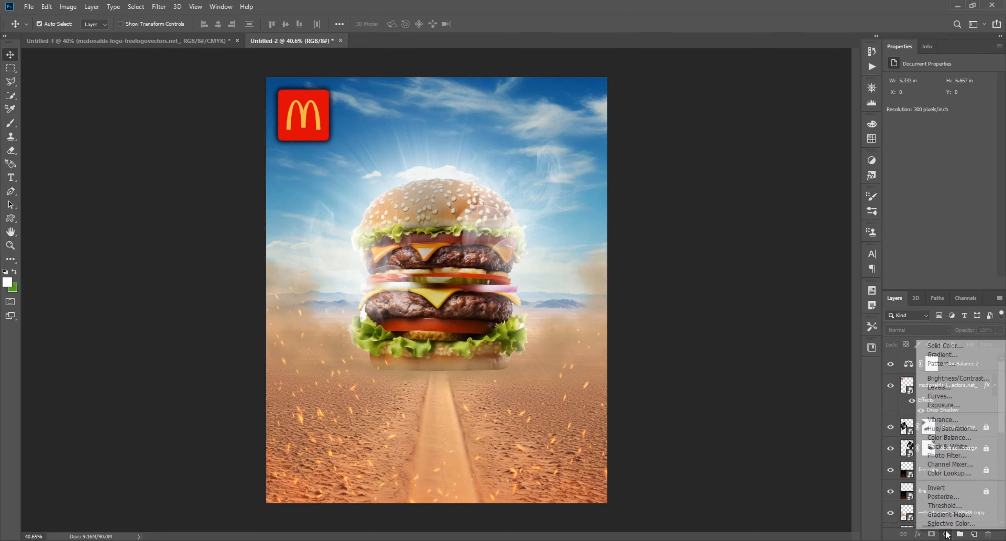
click(956, 427)
mouse_move(939, 120)
mouse_down()
mouse_move(945, 139)
mouse_move(942, 121)
mouse_up()
click(521, 261)
Compare the logo with and without its drop shadow, then soften the shadow to about 56% opacity and 32 px size
scroll(346, 164, up, 6)
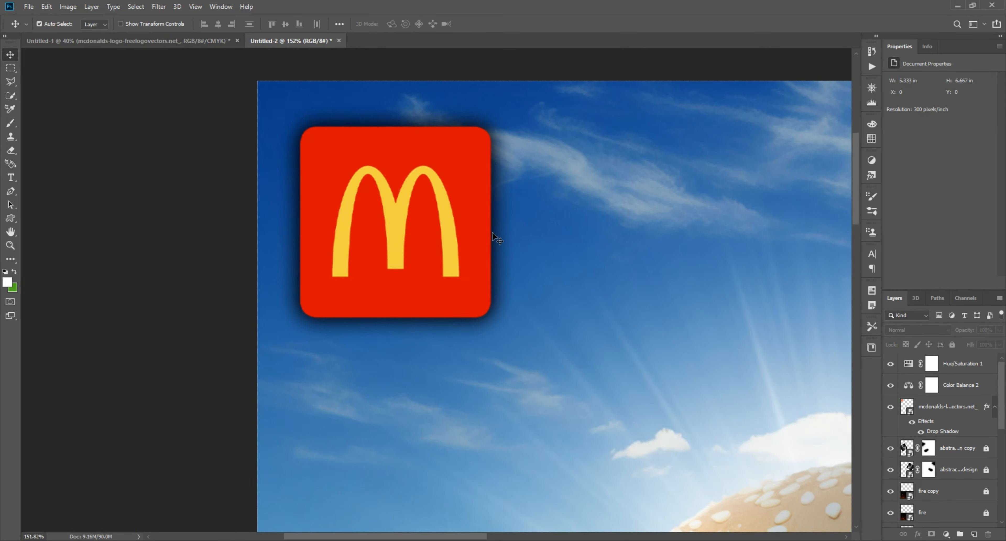
click(495, 236)
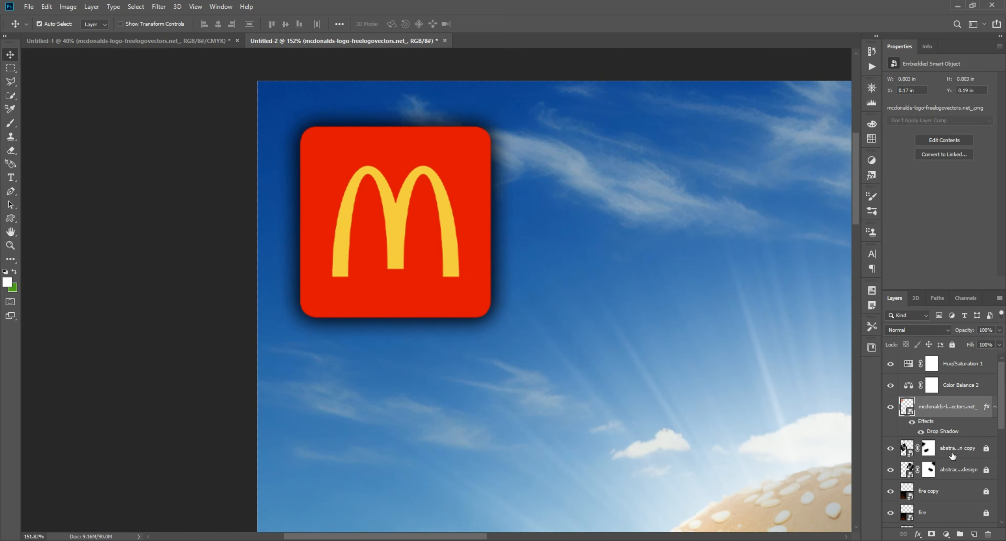
click(920, 431)
scroll(673, 352, down, 4)
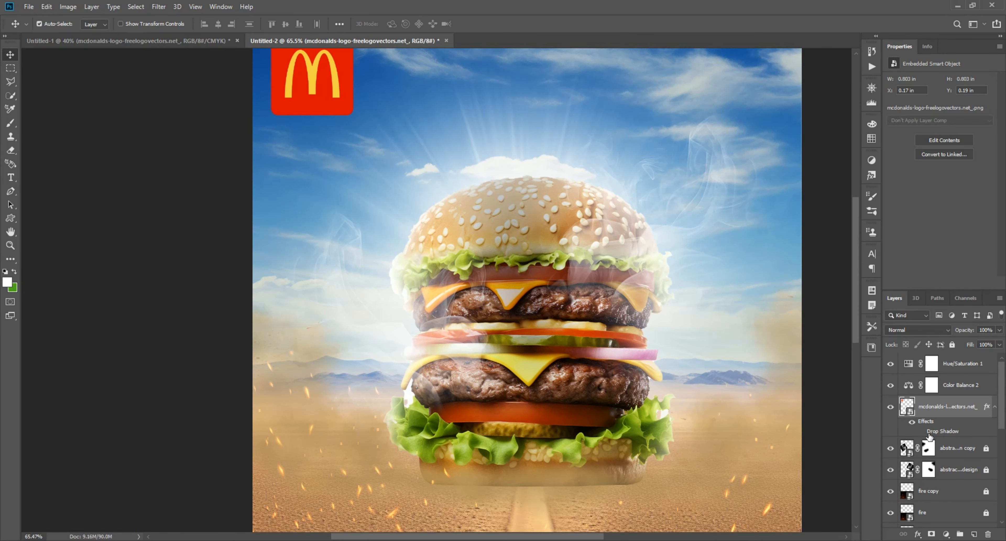
scroll(664, 302, down, 2)
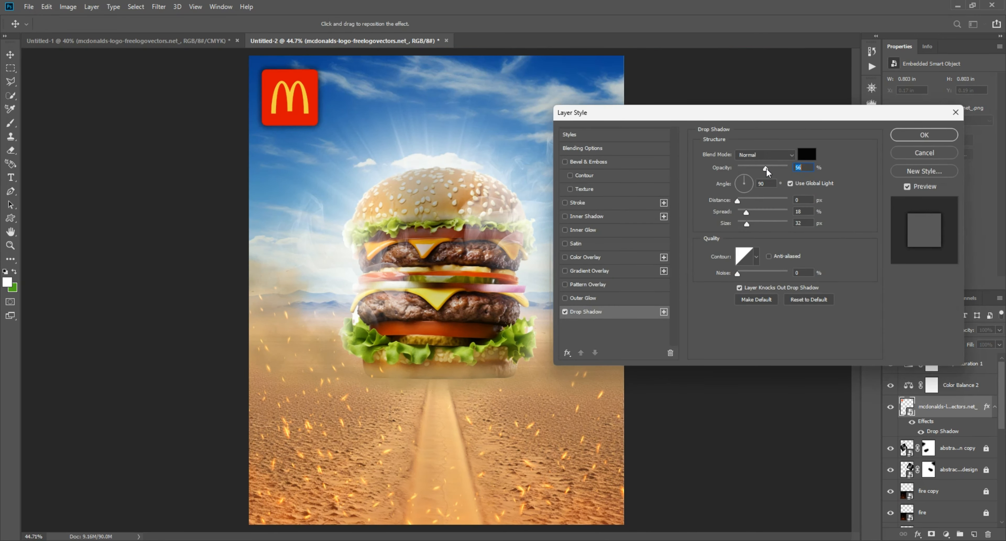
click(924, 135)
click(651, 198)
scroll(668, 288, up, 1)
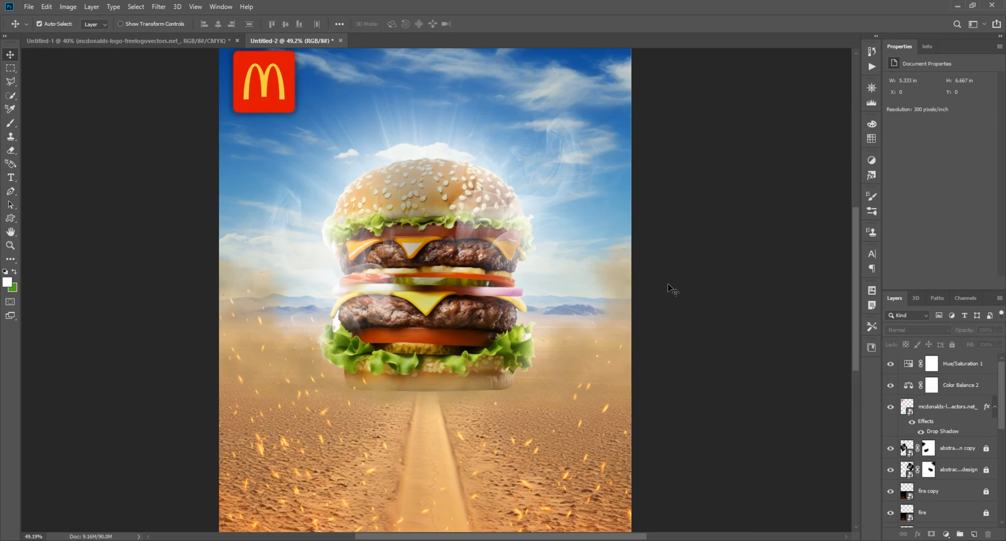
Create a new top layer and darken all four poster edges with dark-to-transparent linear gradients as a vignette
click(974, 533)
click(10, 248)
right_click(8, 260)
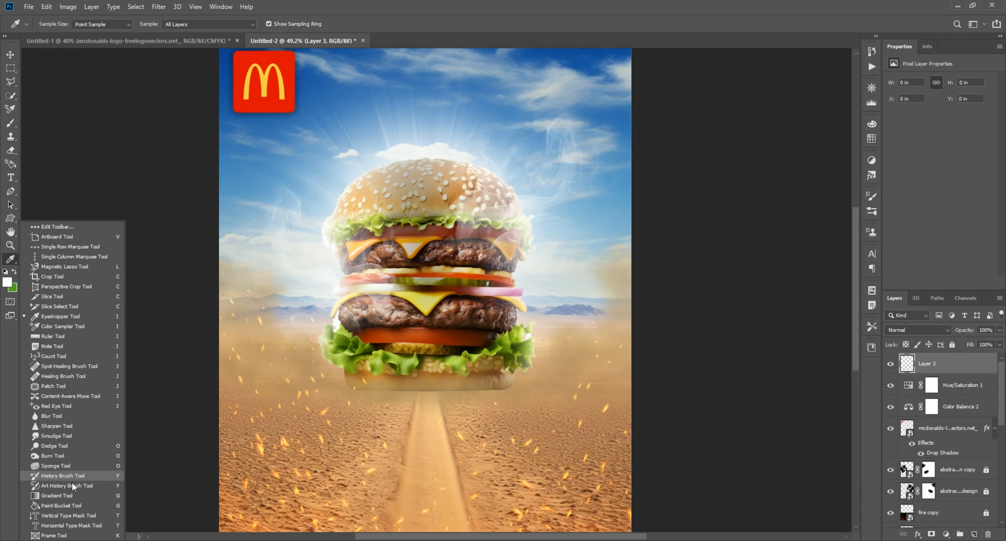
click(73, 477)
scroll(429, 495, down, 3)
drag(438, 511, 437, 415)
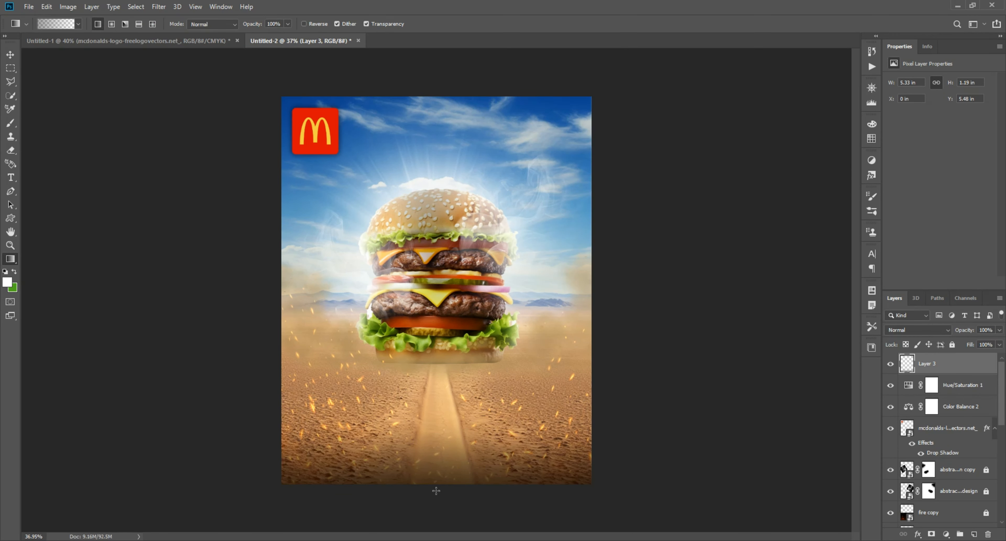
drag(304, 263, 284, 267)
drag(650, 281, 552, 268)
drag(436, 90, 438, 117)
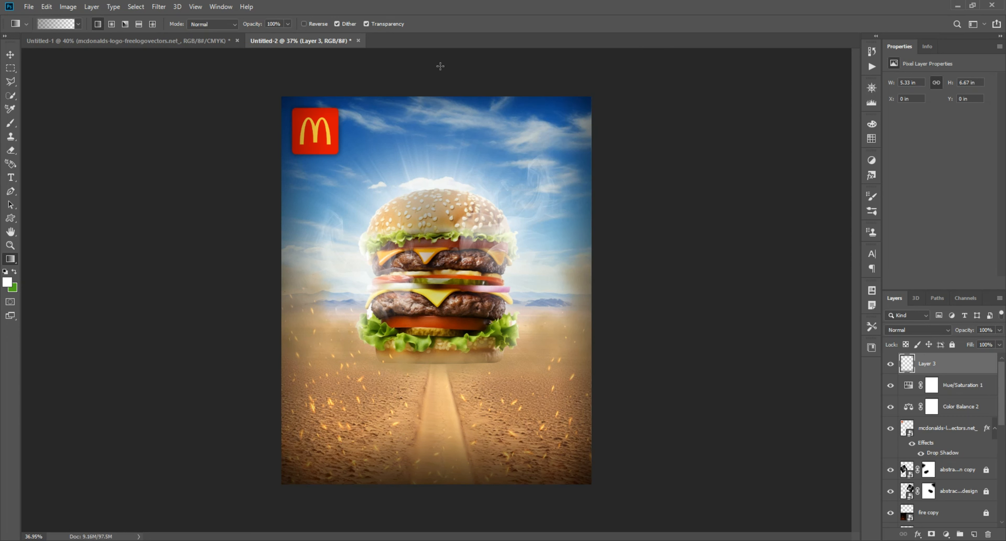
click(14, 58)
key(ctrl+0)
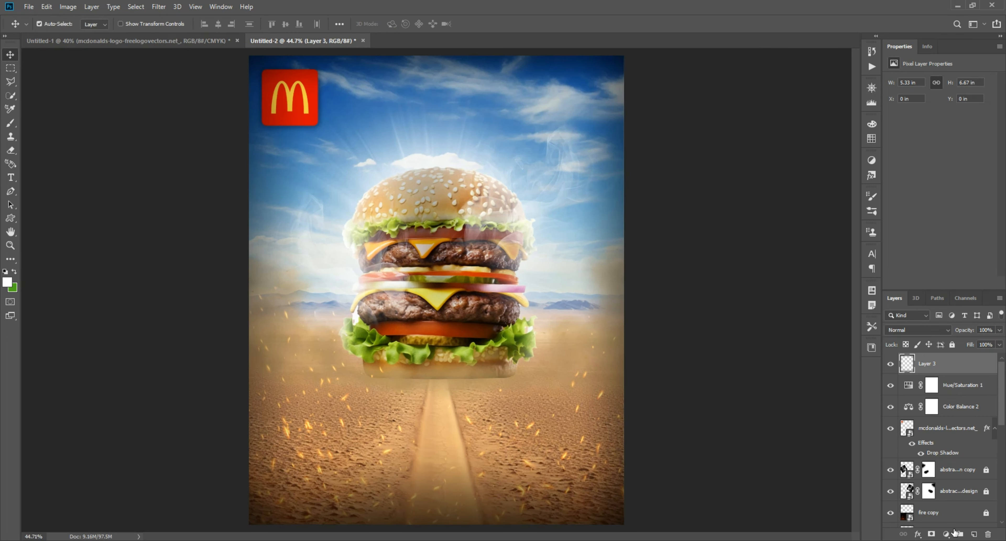
Add a Color Balance adjustment layer above the vignette, set the shadows to red +7, magenta -7, blue +17, and fine-tune the highlights
click(946, 534)
click(949, 440)
click(945, 81)
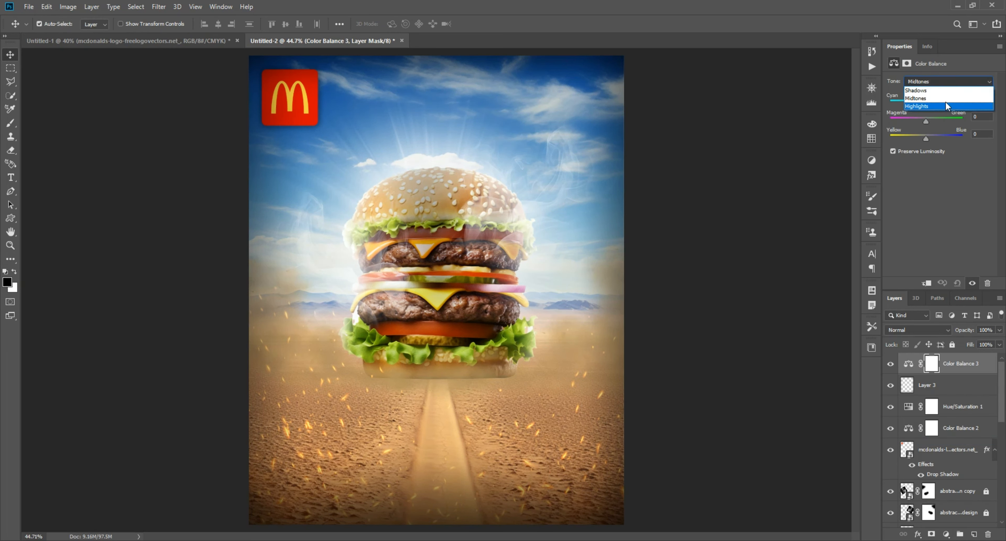
click(931, 104)
drag(917, 109, 919, 138)
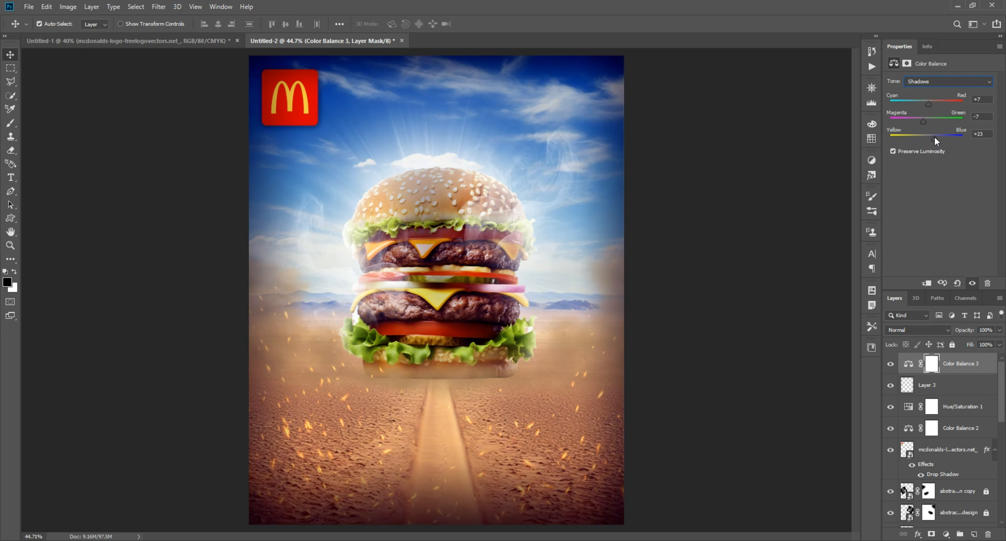
click(945, 82)
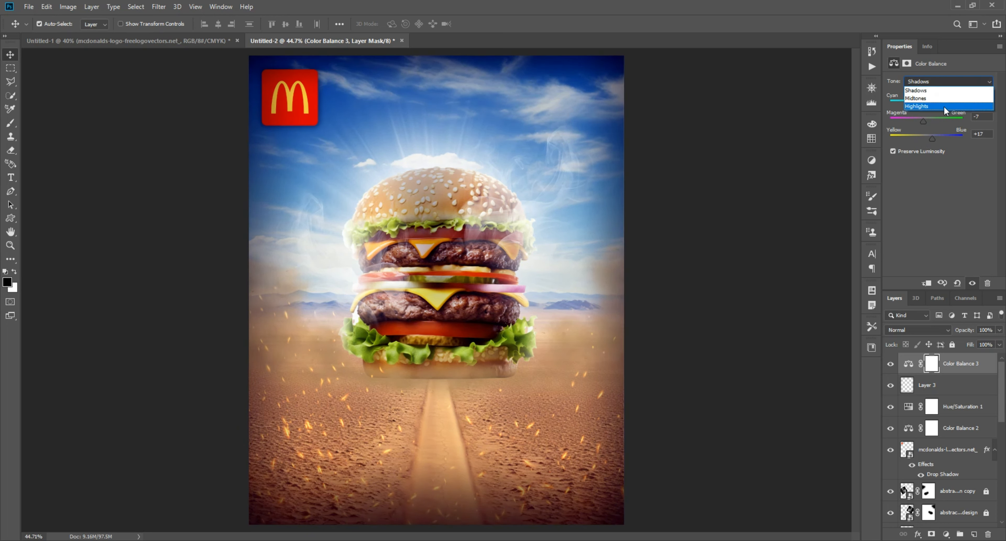
mouse_move(931, 104)
mouse_down()
mouse_move(916, 106)
mouse_move(926, 107)
mouse_move(923, 123)
mouse_move(919, 100)
mouse_move(928, 106)
mouse_up()
text(0)
click(828, 188)
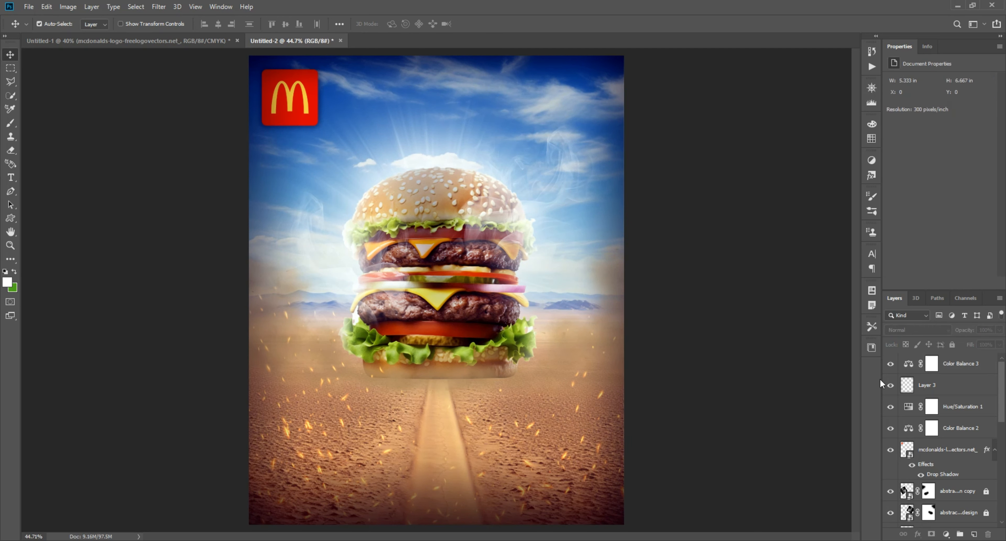
Toggle the top Color Balance adjustment's visibility to compare the poster with and without it
click(891, 364)
click(891, 363)
click(891, 364)
click(891, 364)
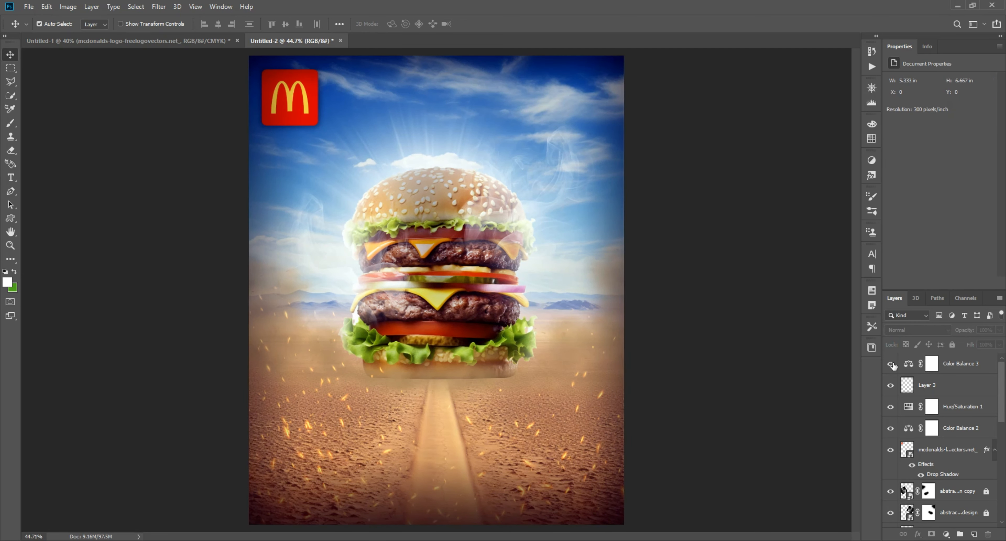
click(888, 408)
scroll(890, 435, down, 3)
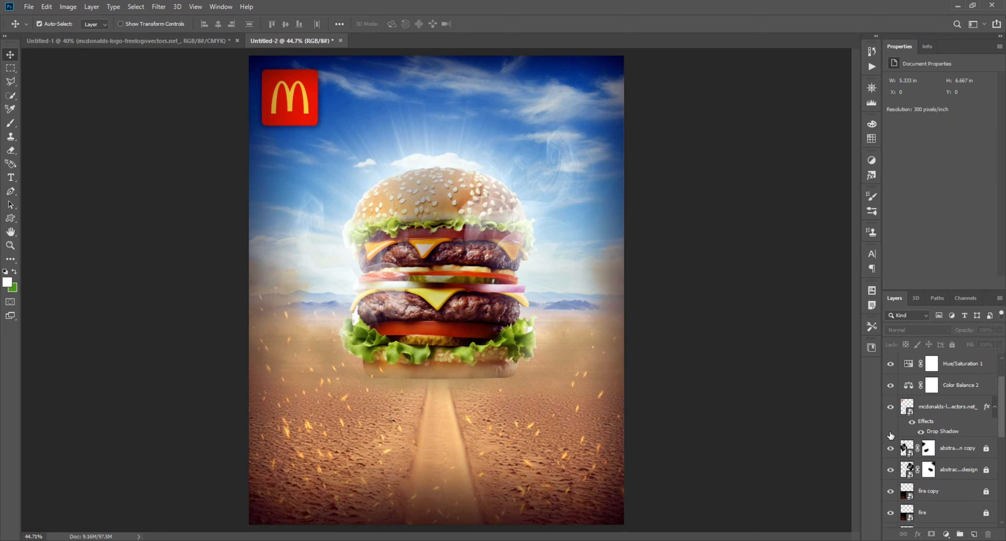
Create a new layer directly beneath the burger and paint a soft dark contact shadow along the bottom bun with a flat elliptical brush
drag(689, 335, 529, 347)
scroll(529, 347, up, 3)
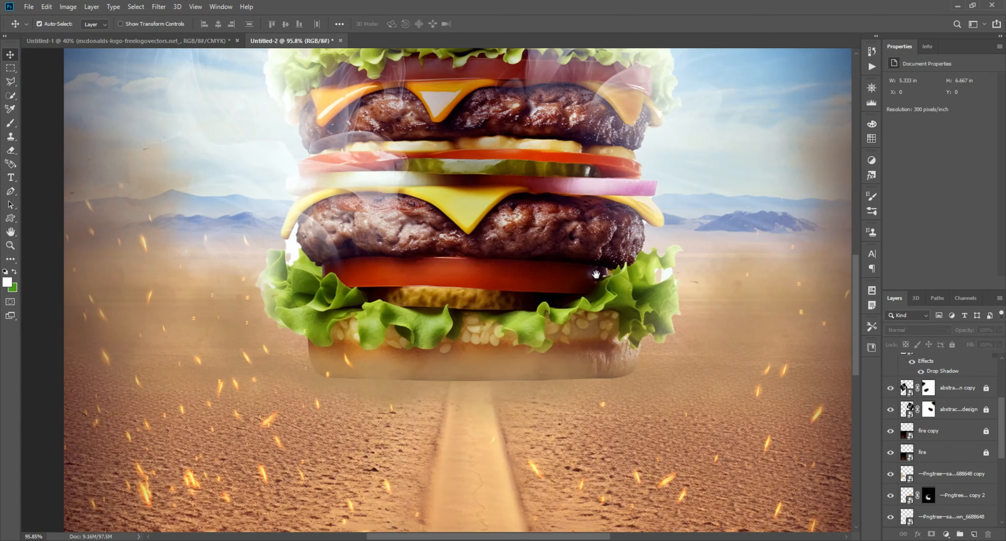
scroll(529, 347, down, 3)
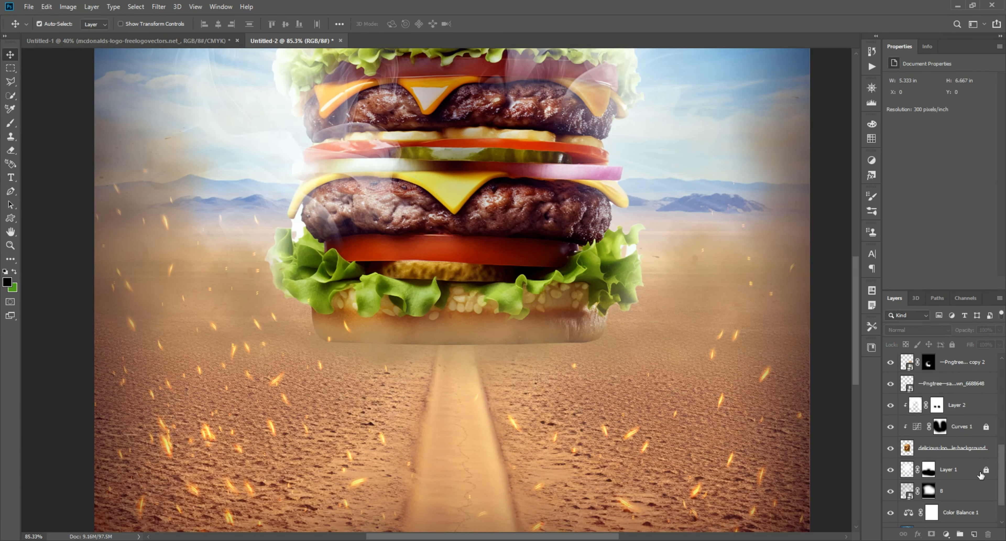
click(981, 474)
click(973, 533)
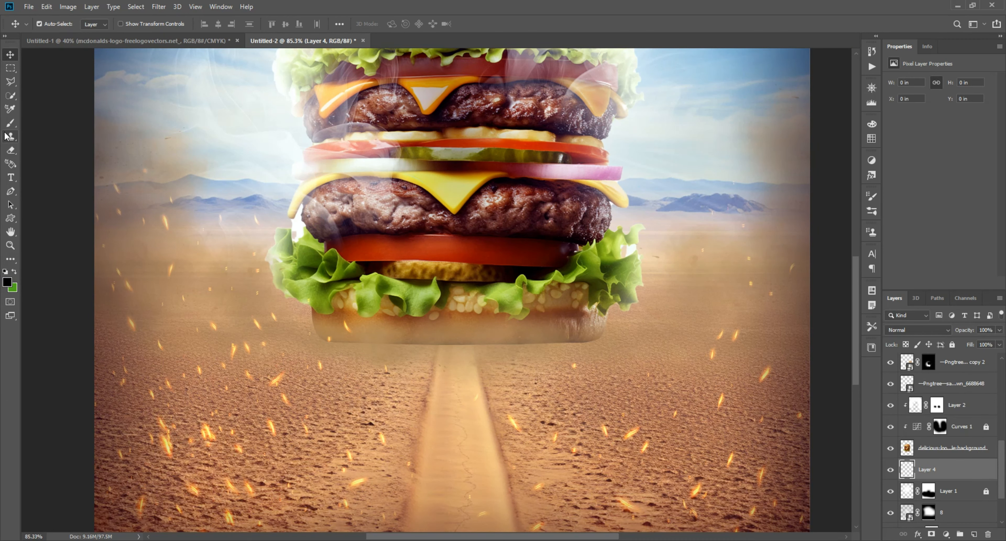
click(11, 123)
scroll(437, 324, up, 3)
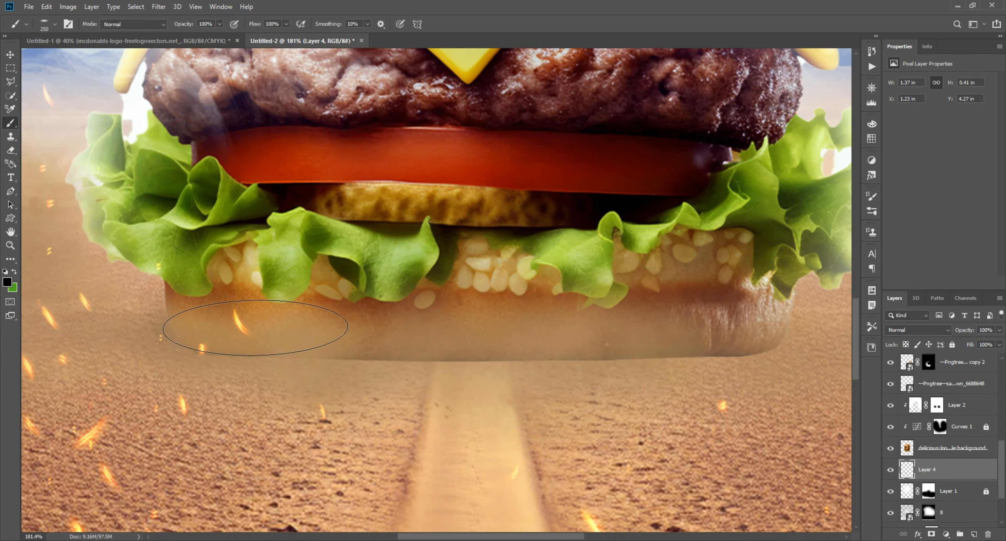
drag(279, 328, 394, 329)
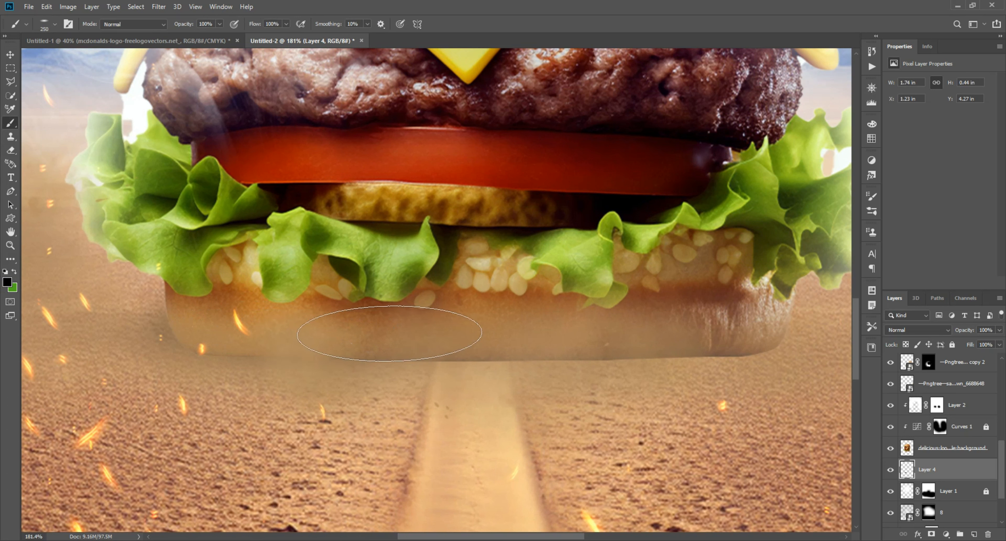
drag(462, 336, 709, 340)
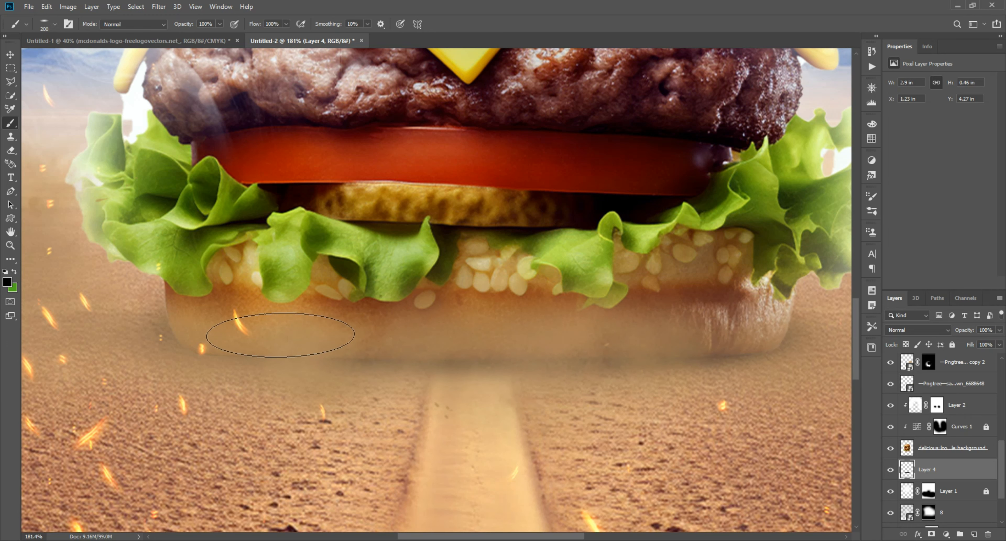
scroll(254, 339, down, 5)
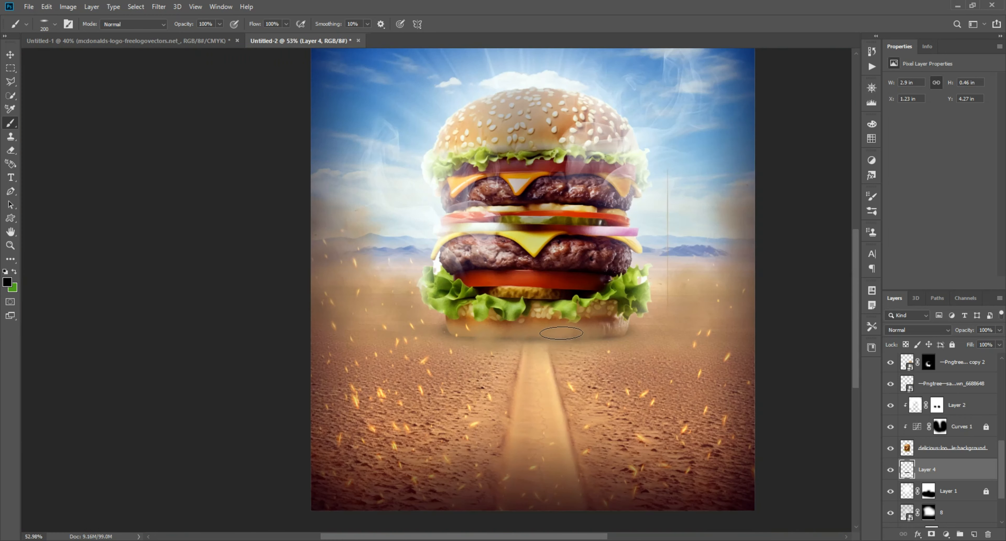
Select the poster's unlocked layers together with a marquee across the whole canvas
click(9, 55)
scroll(452, 310, down, 1)
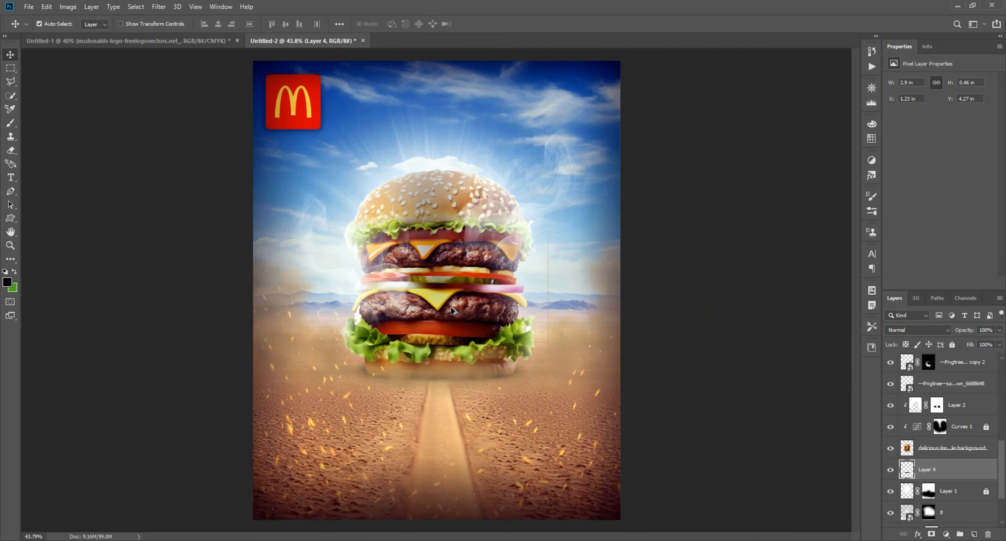
click(321, 251)
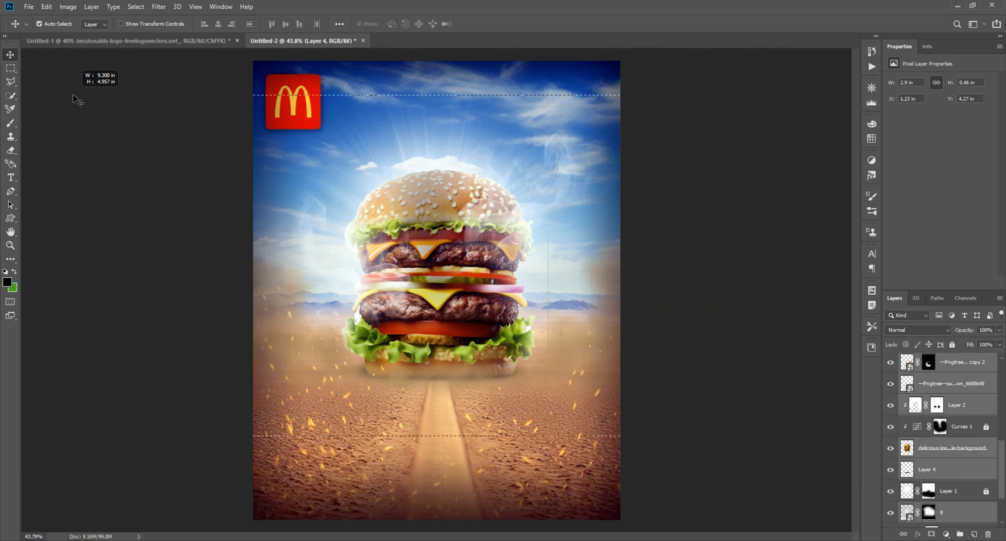